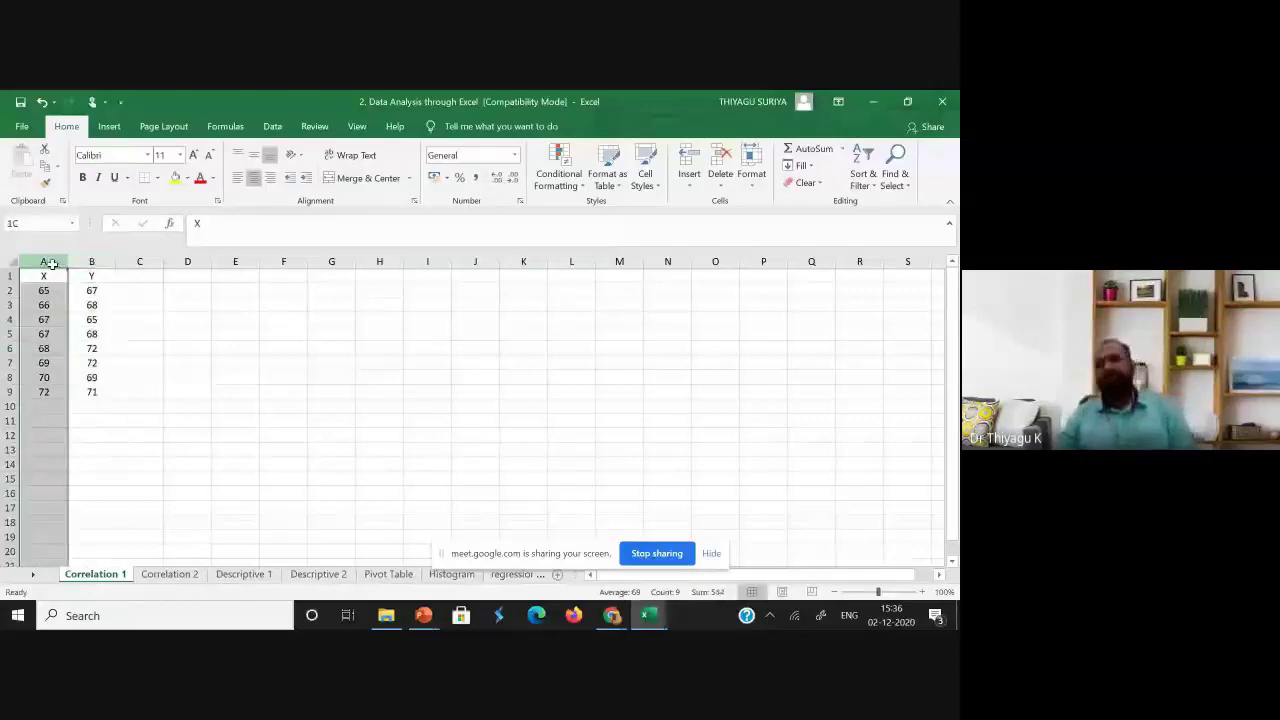
- Enter the heading PPMC in cell F6
left_click(296, 346)
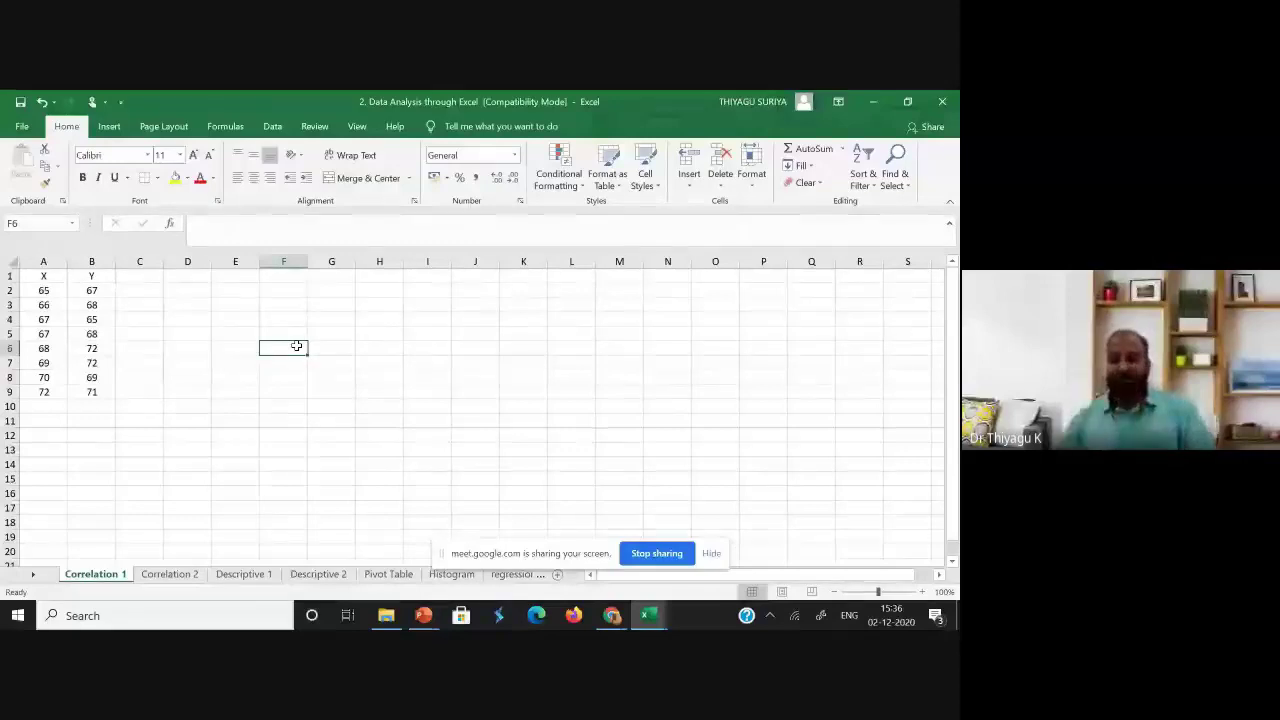
type("P")
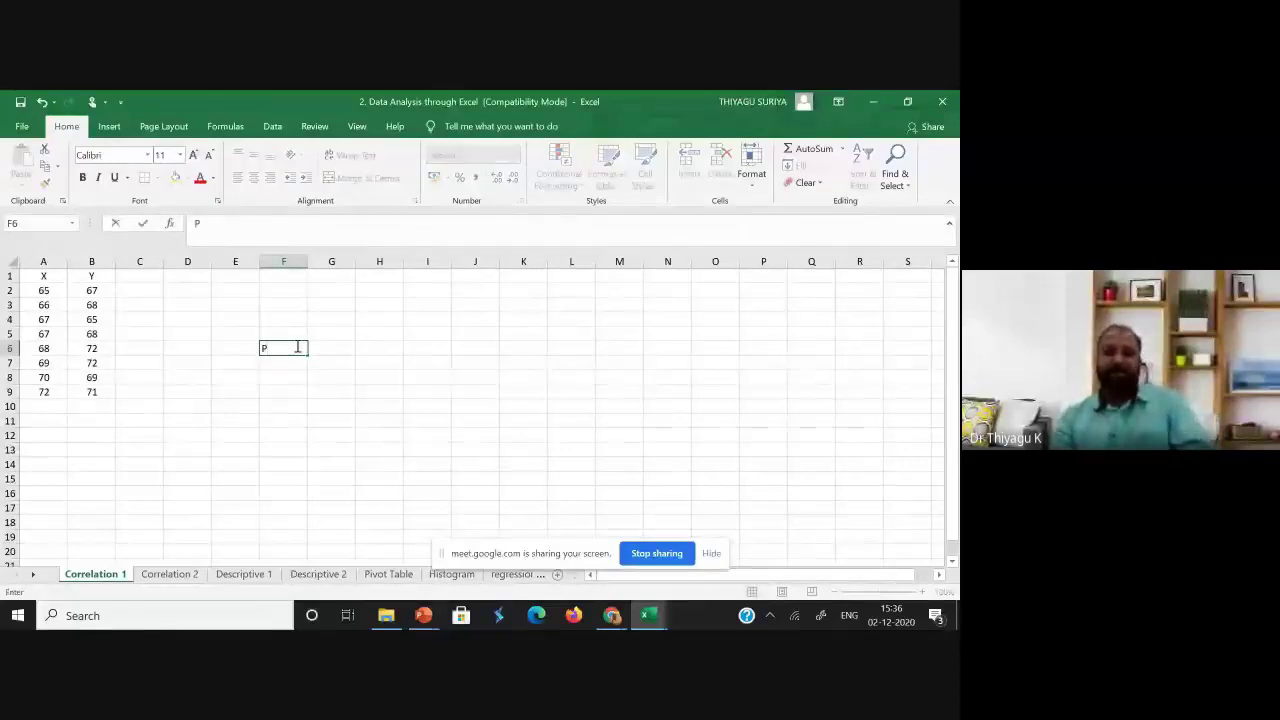
type("PMC")
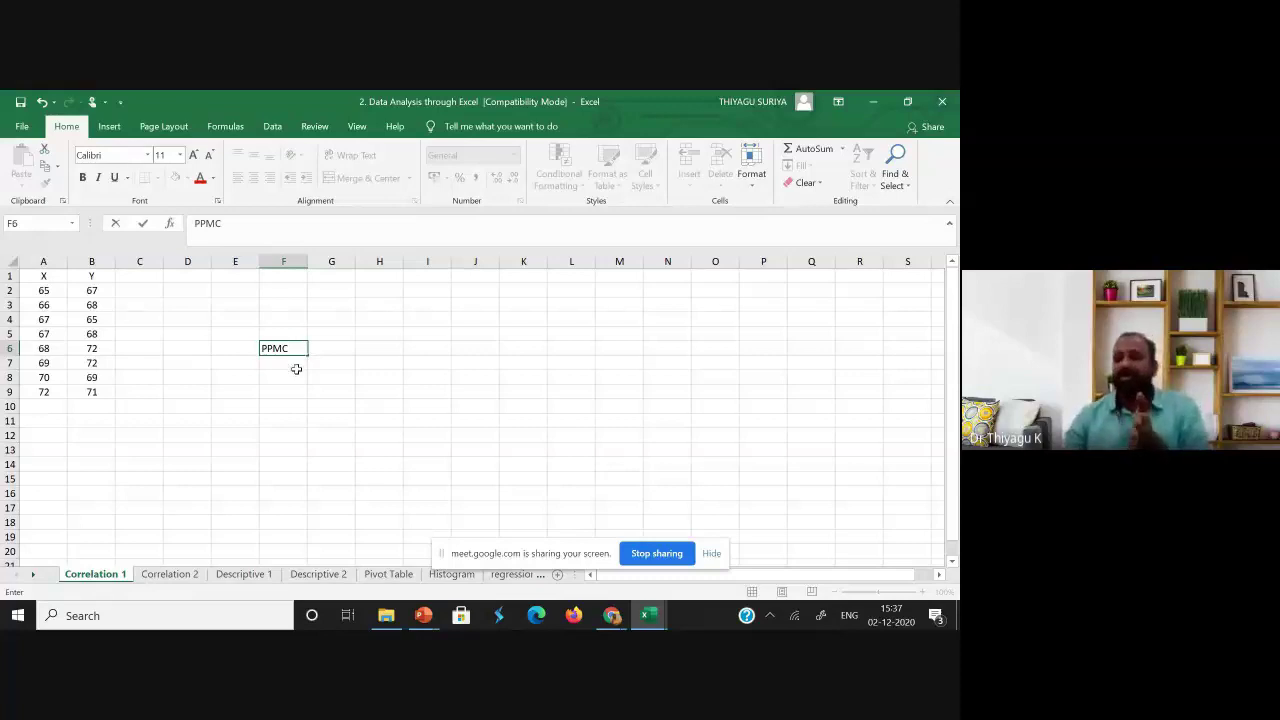
left_click(289, 377)
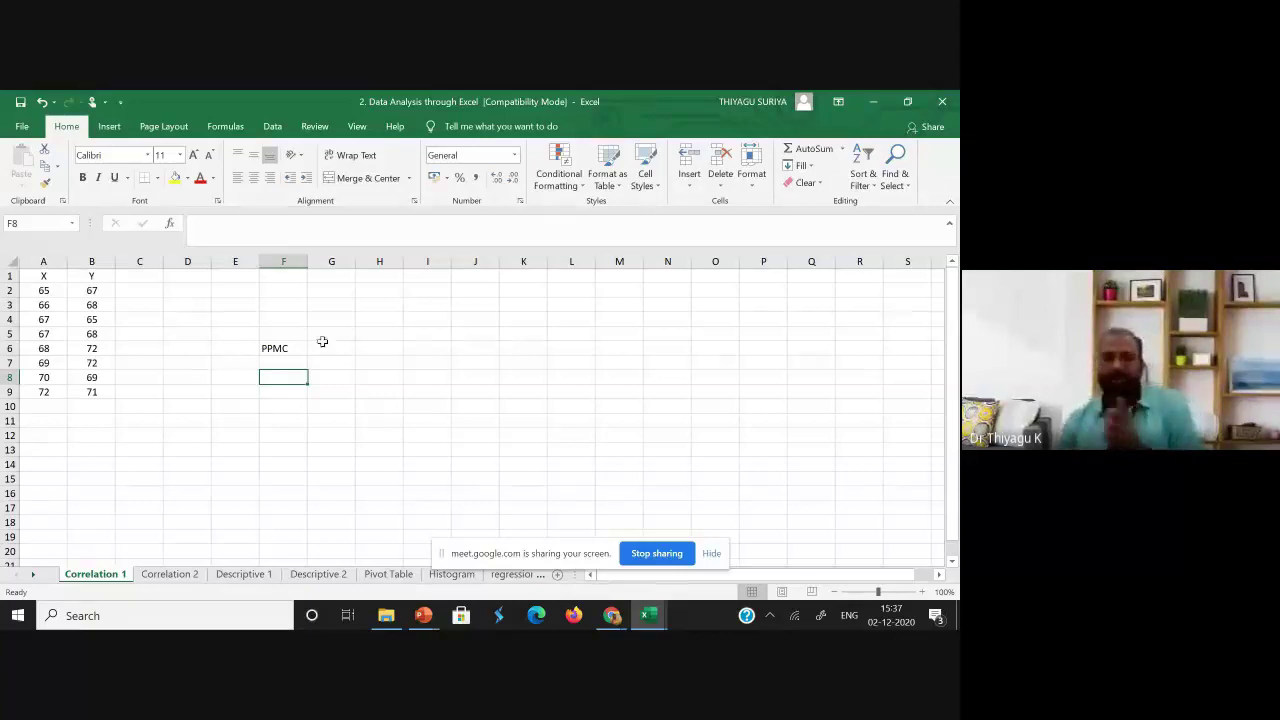
left_click(47, 261)
left_click_drag(47, 261, 92, 262)
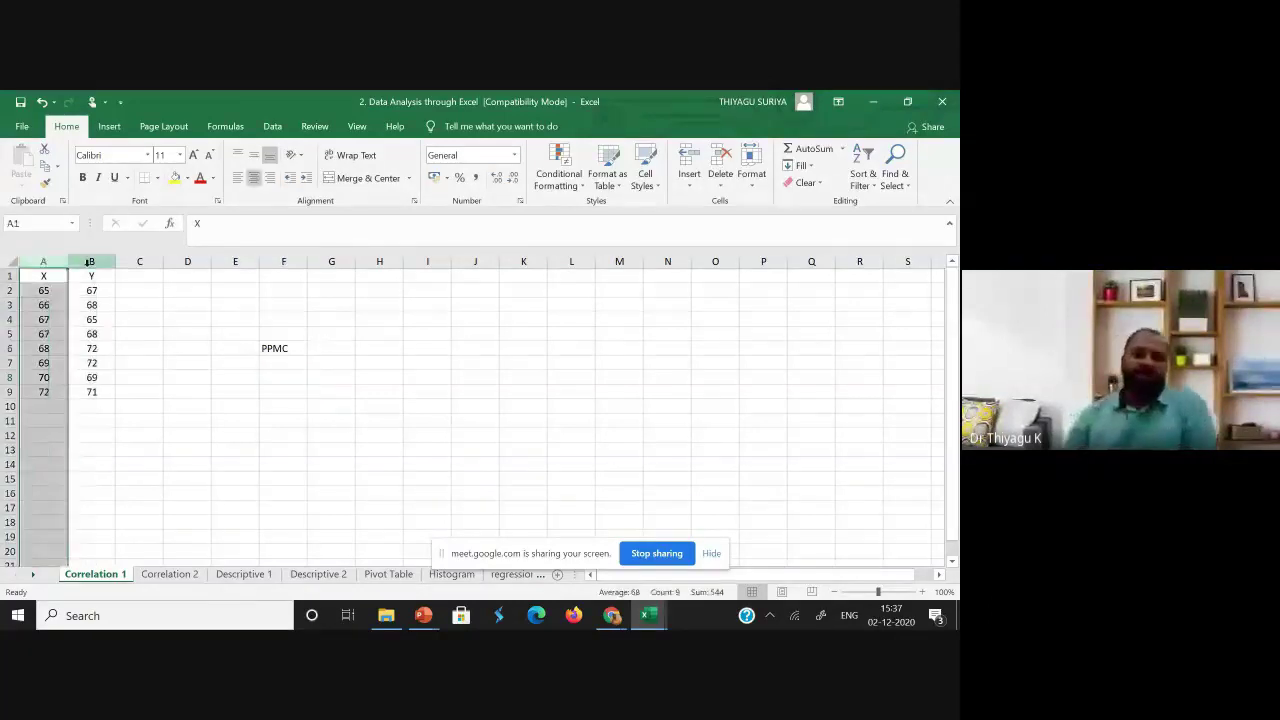
left_click(280, 363)
left_click(284, 349)
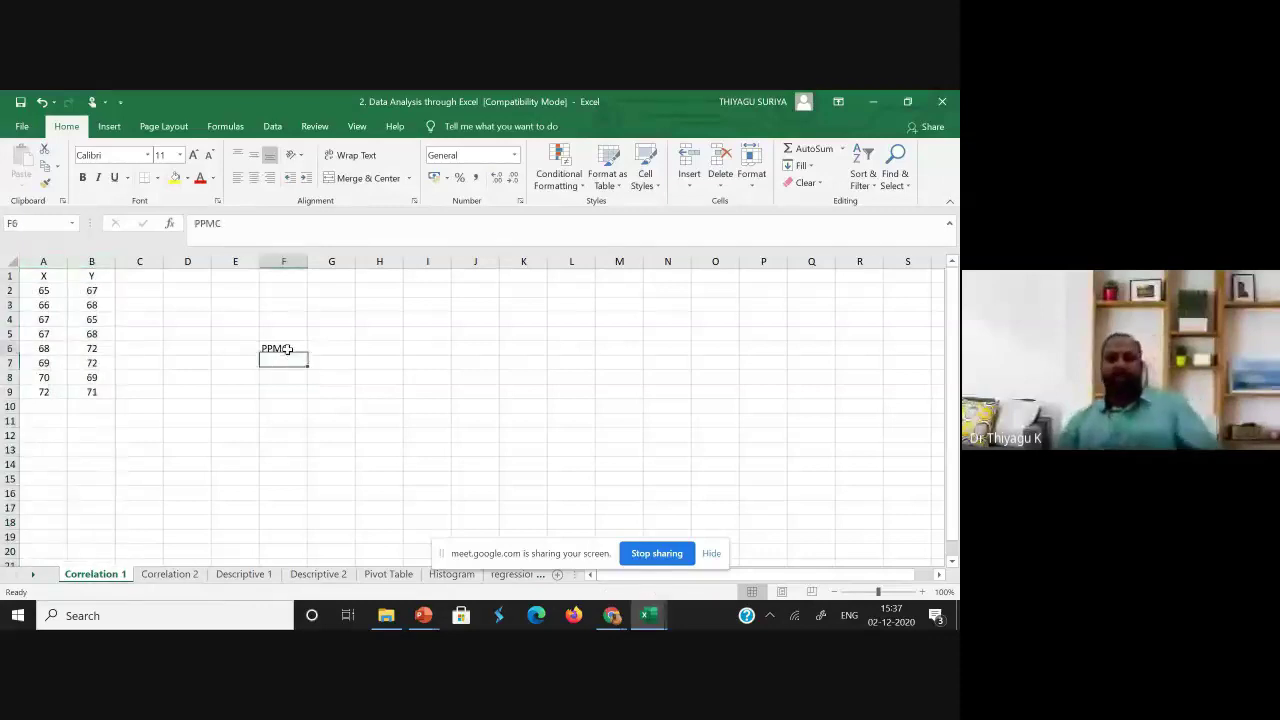
- Enter the variable labels X in cell F8 and Y in cell F9
left_click(282, 377)
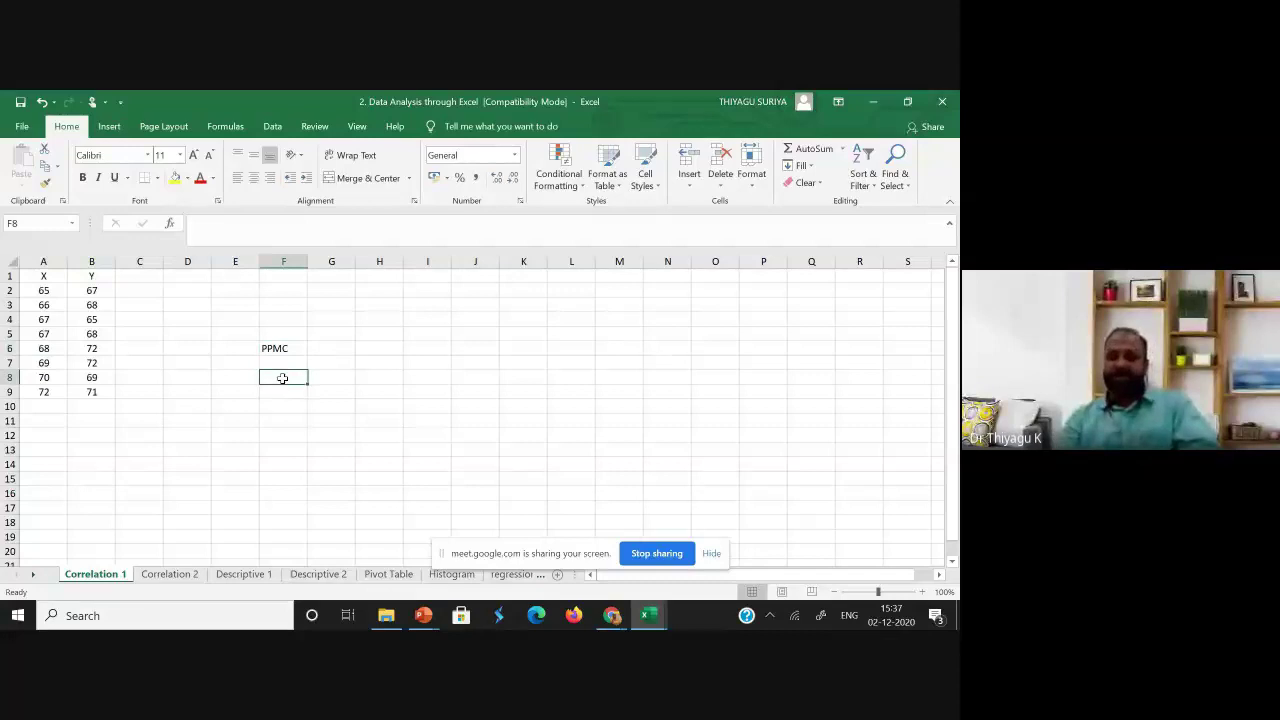
type("X")
key("Return")
type("Y")
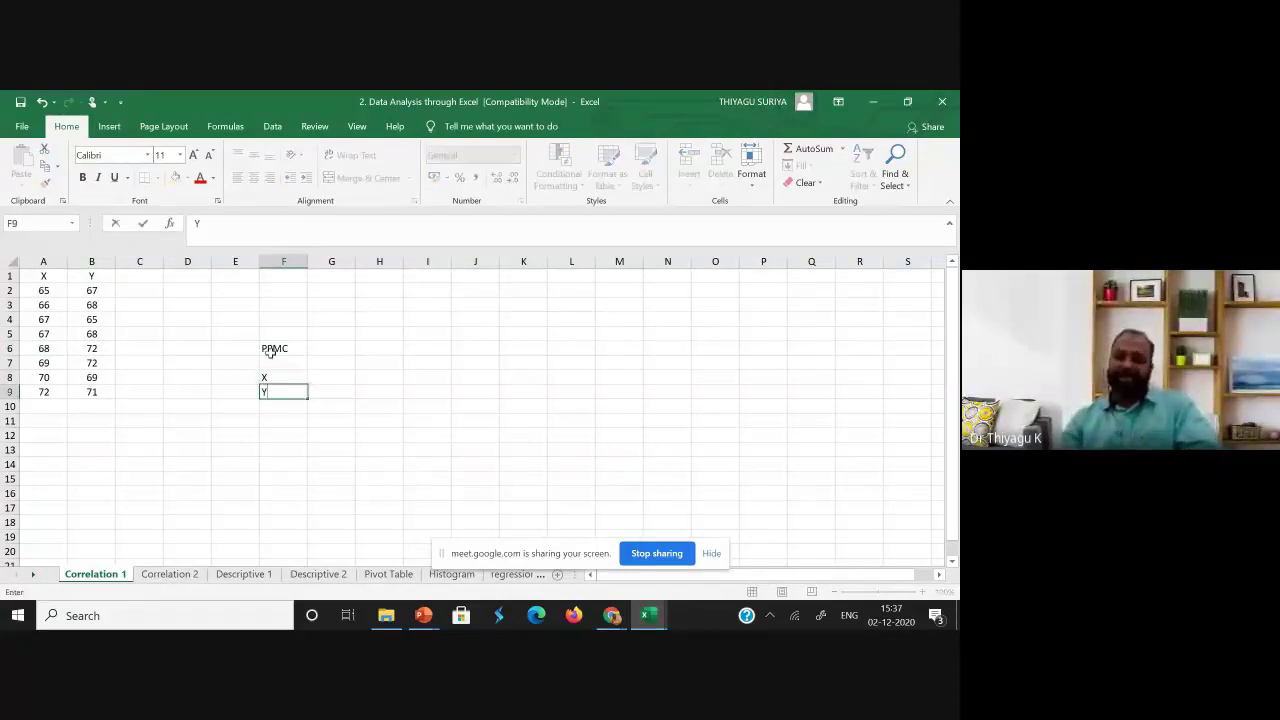
left_click(338, 373)
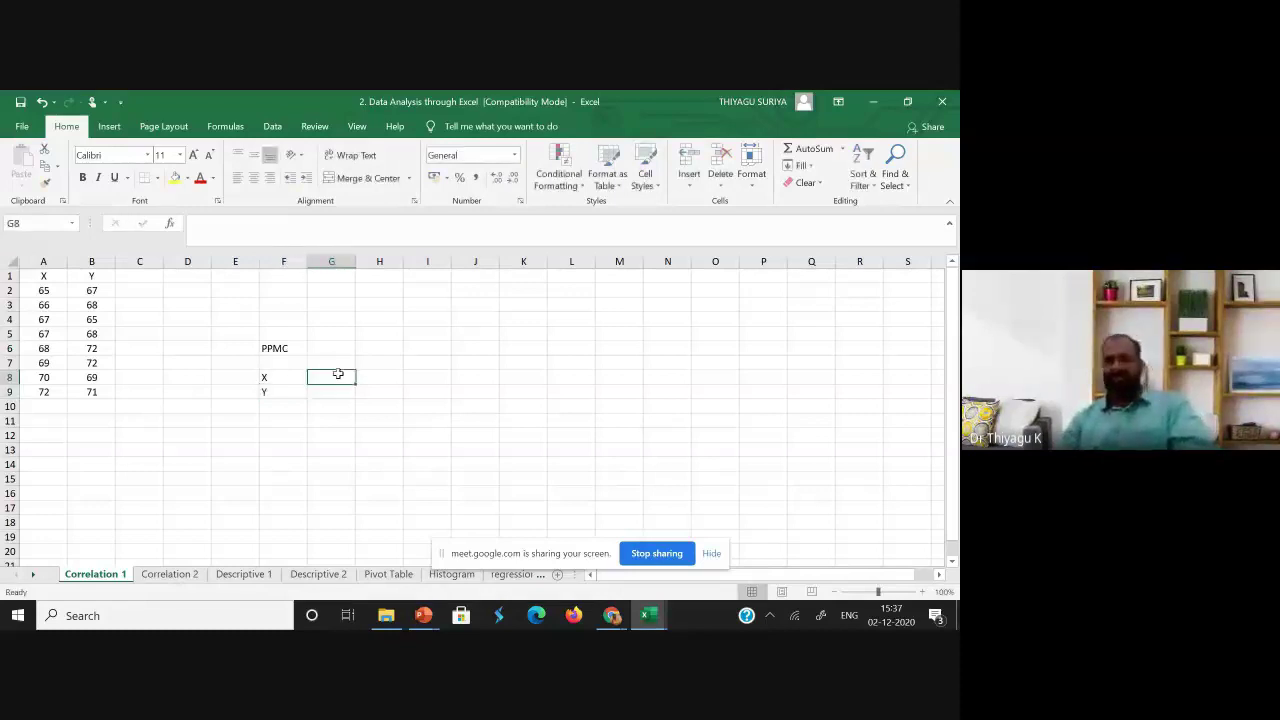
left_click(286, 379)
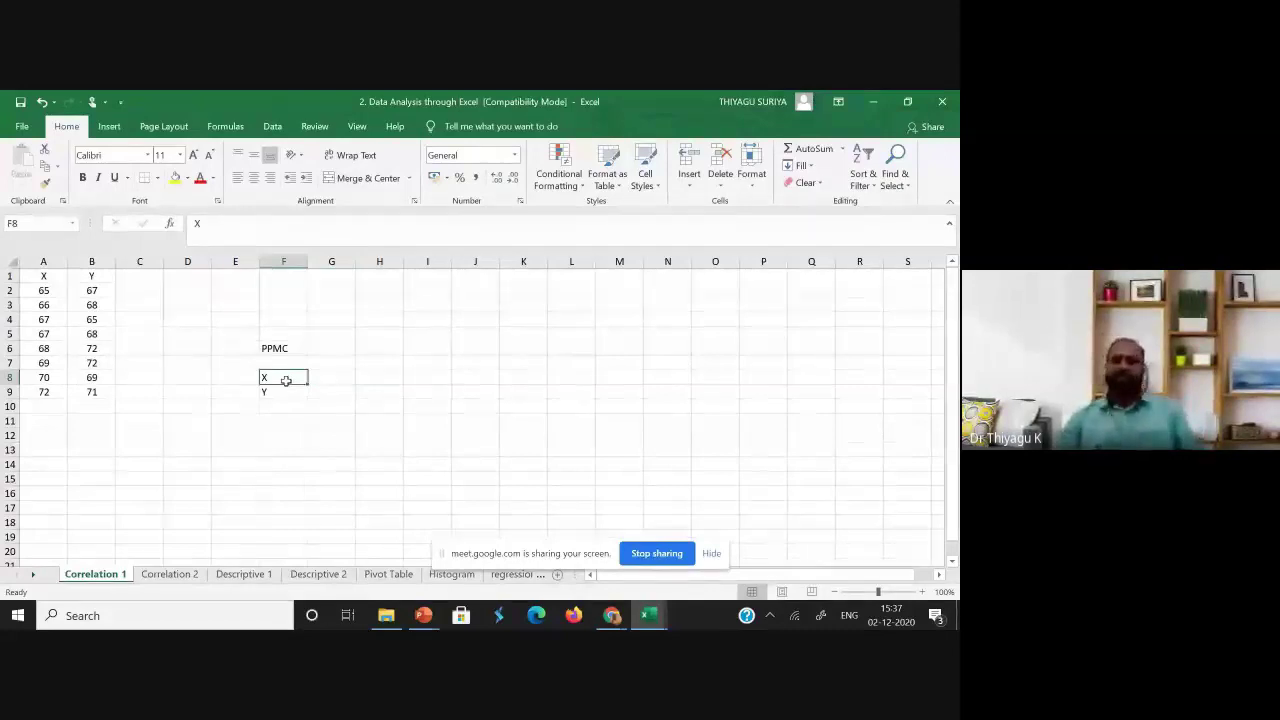
left_click(276, 391)
left_click_drag(277, 376, 279, 391)
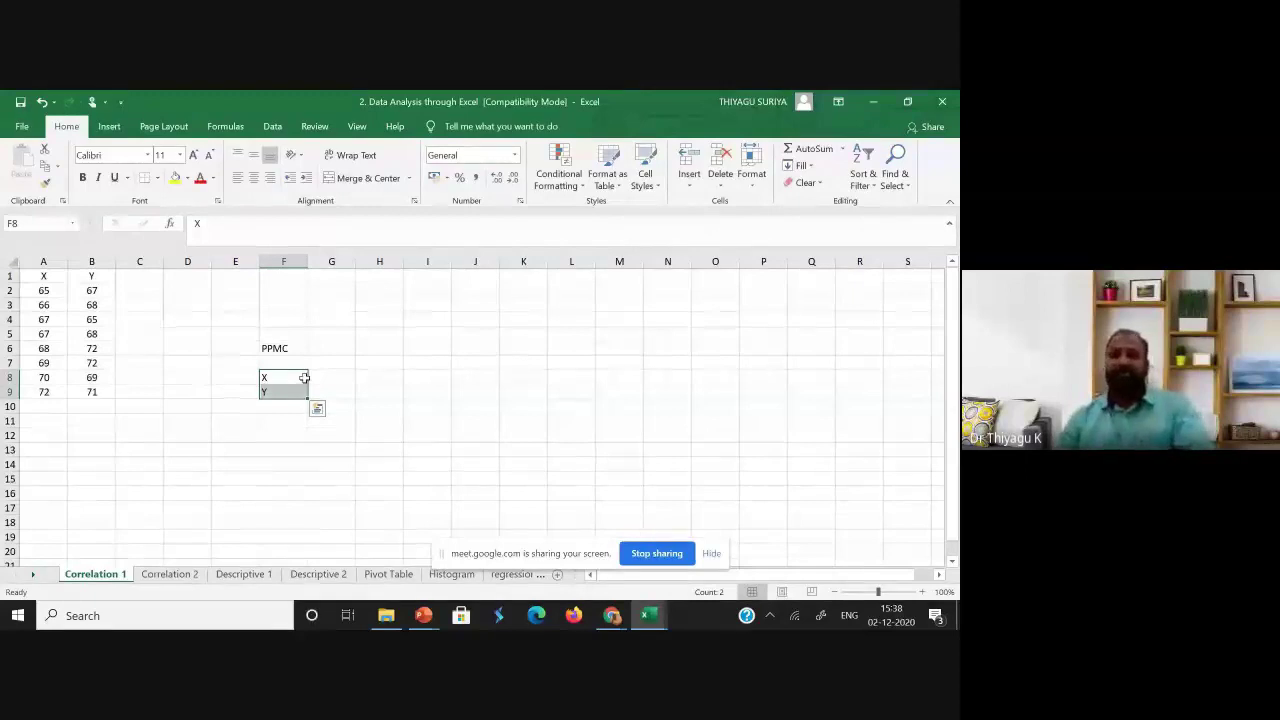
- Enter Continuous in cells G8 and G9 beside the X and Y labels
left_click(321, 375)
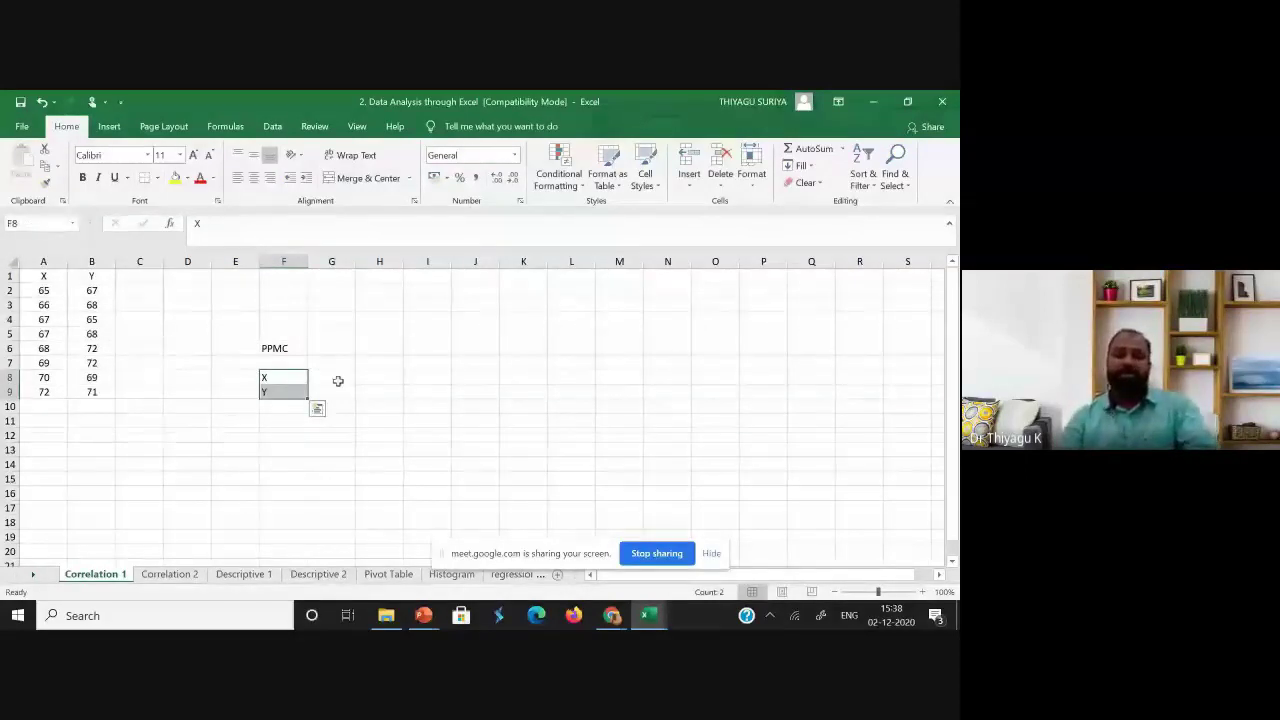
left_click(337, 379)
type("Conti")
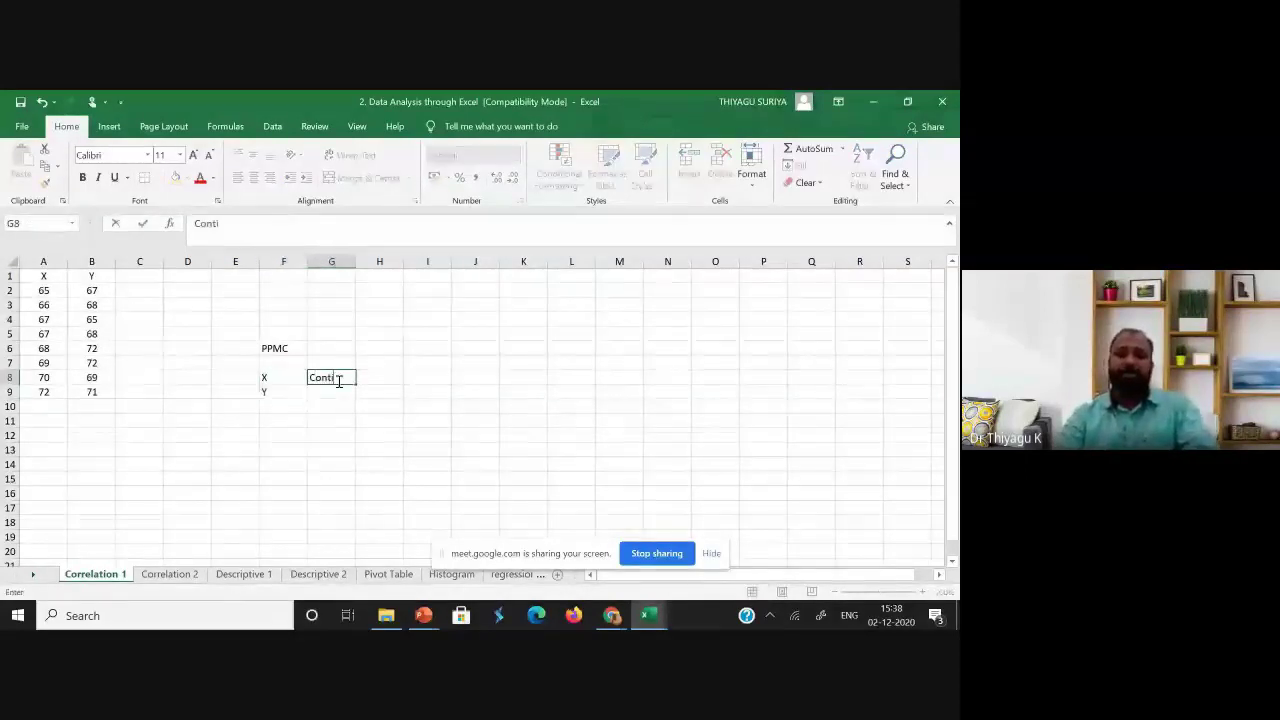
type("nuous")
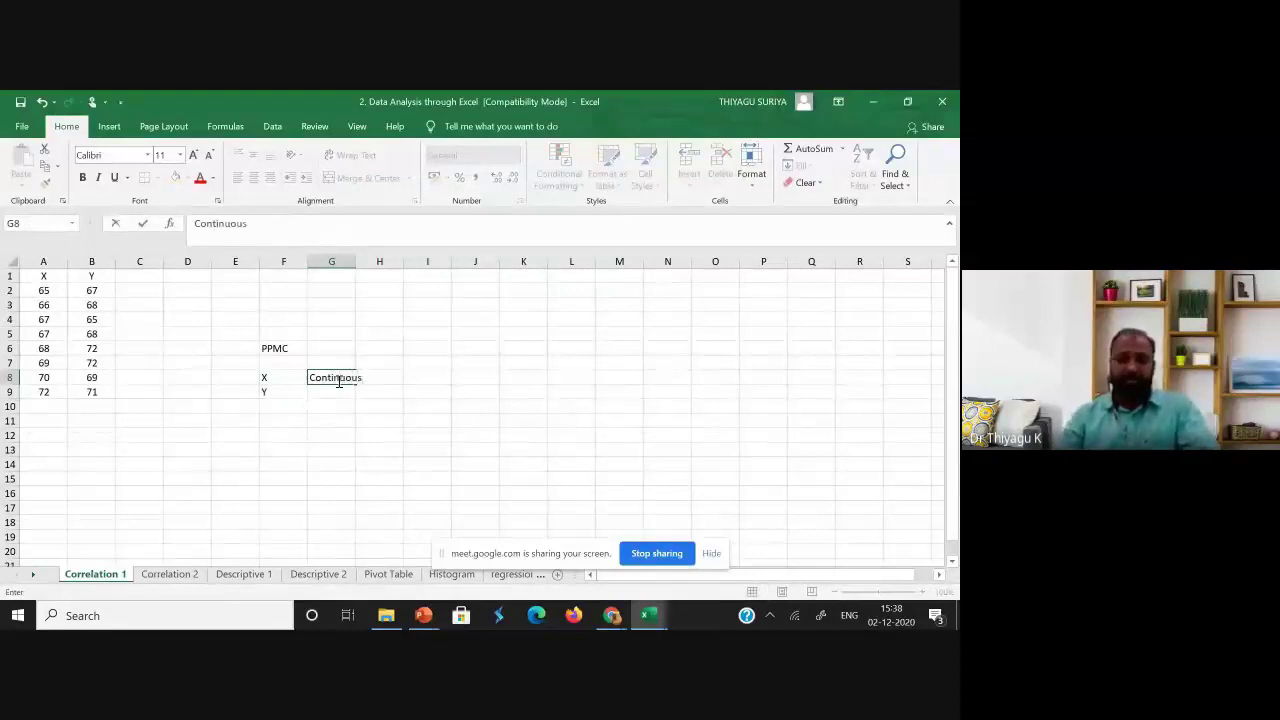
key("Return")
type("Continu")
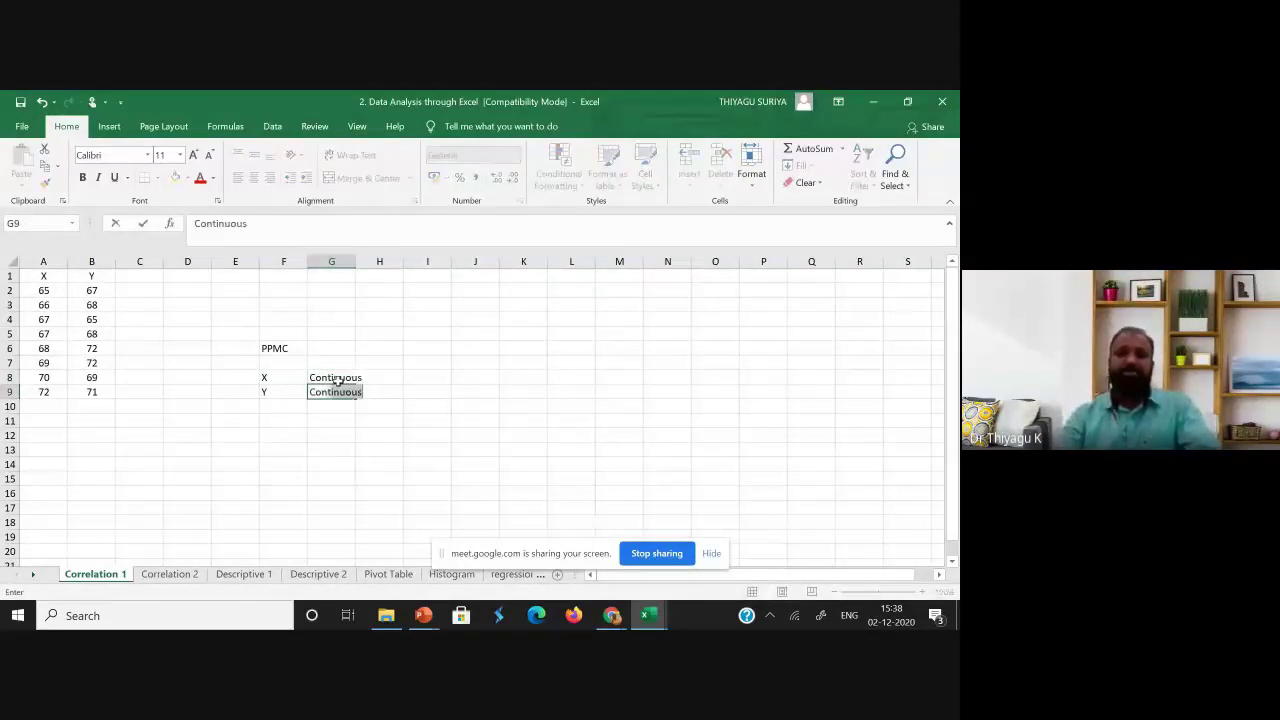
type("ous")
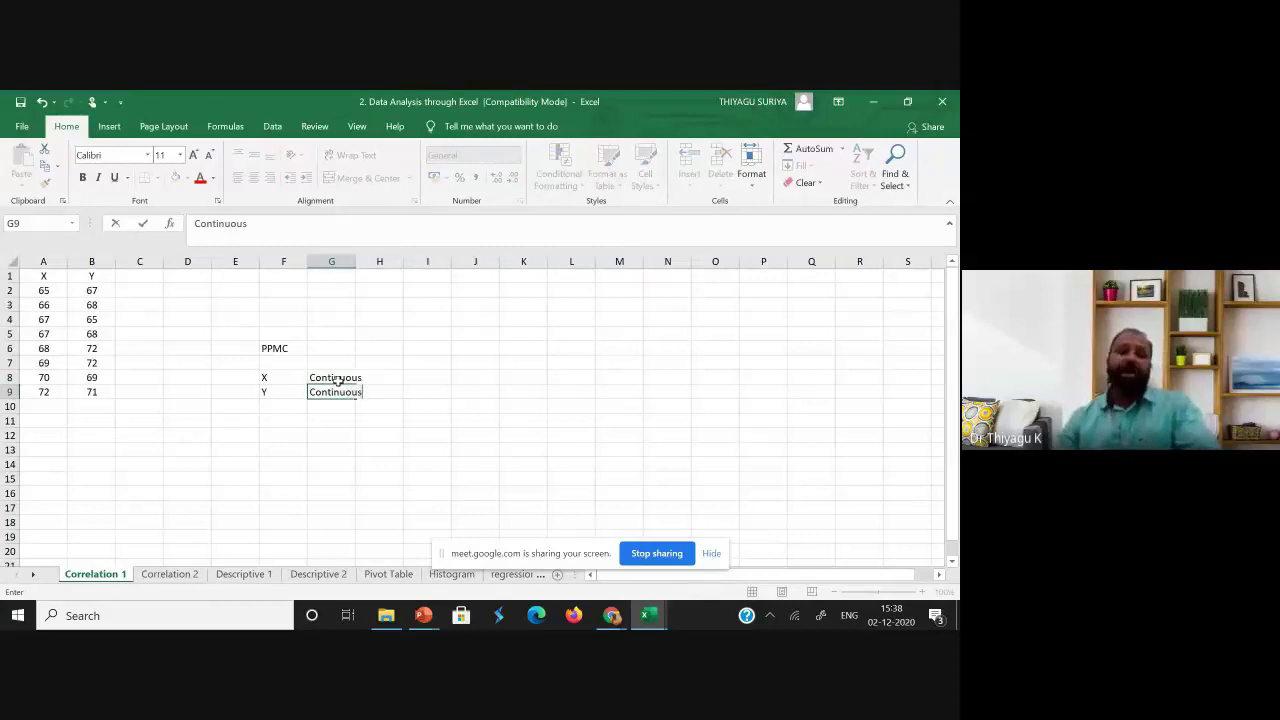
- Widen column G so that it fits the text Continuous
left_click(351, 262)
left_click(379, 318)
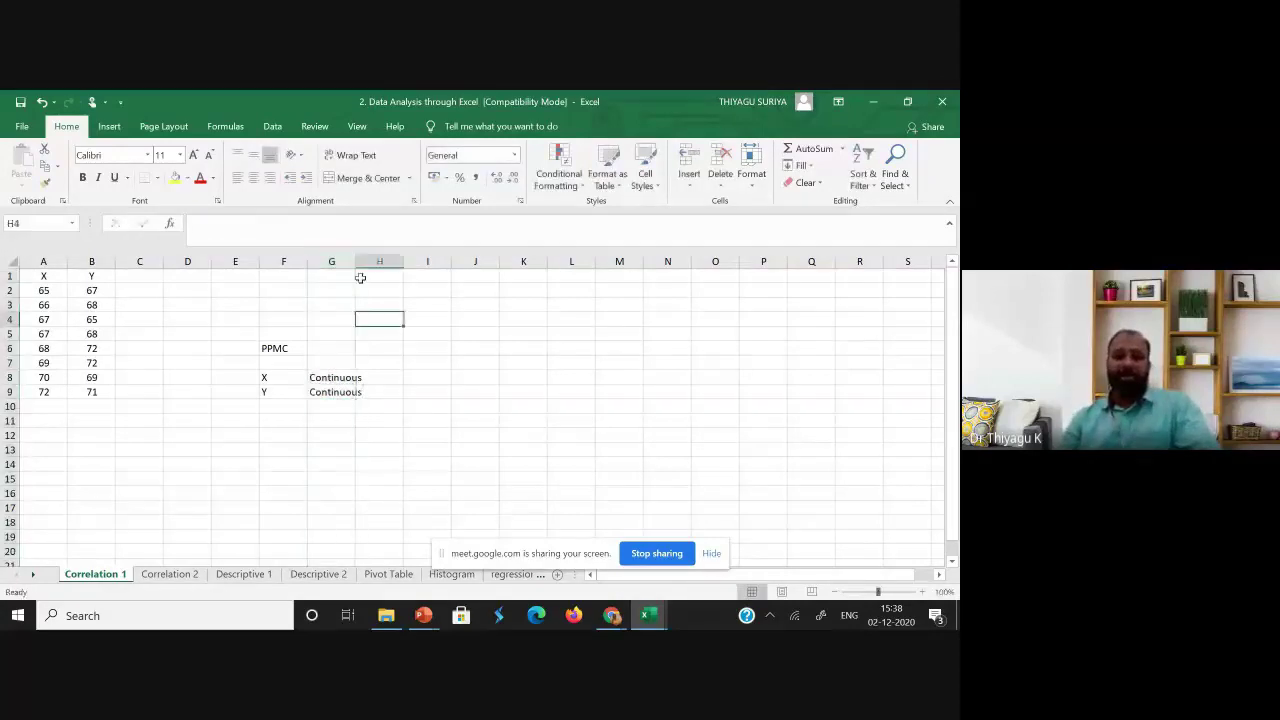
left_click_drag(355, 261, 390, 290)
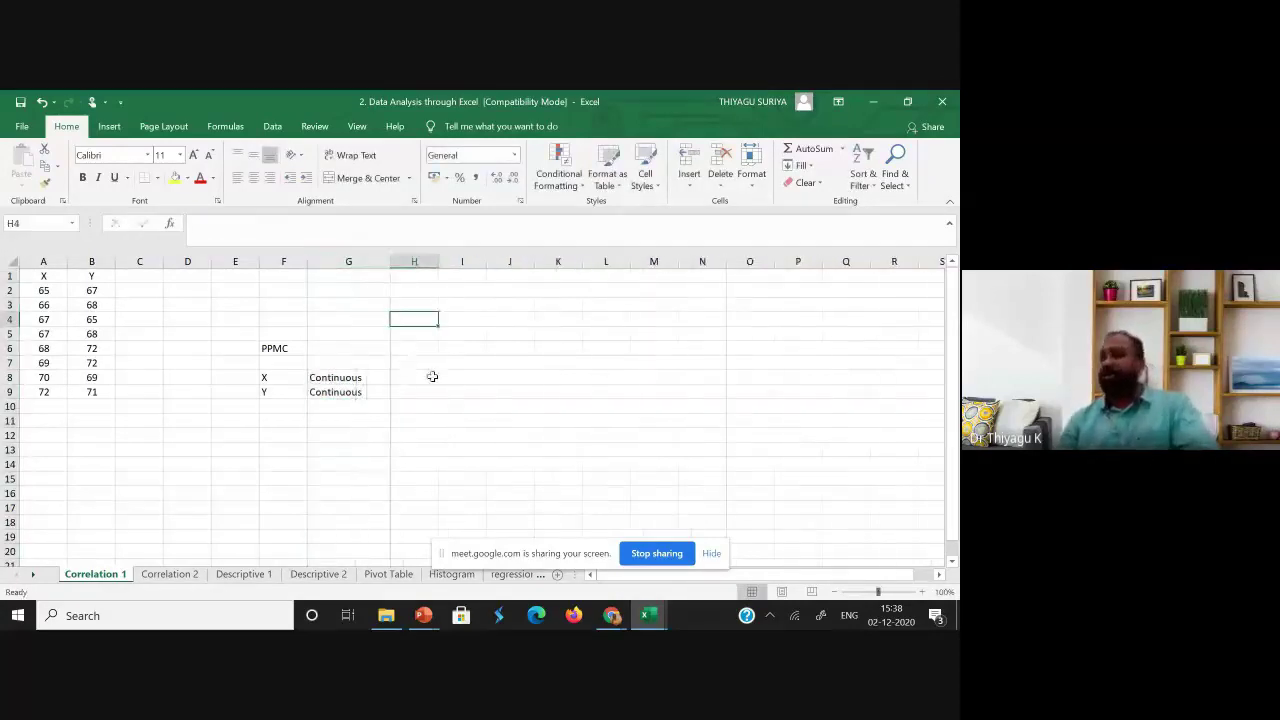
- Enter the measurement scale I / R in cells H8 and H9 for both variables
left_click(426, 378)
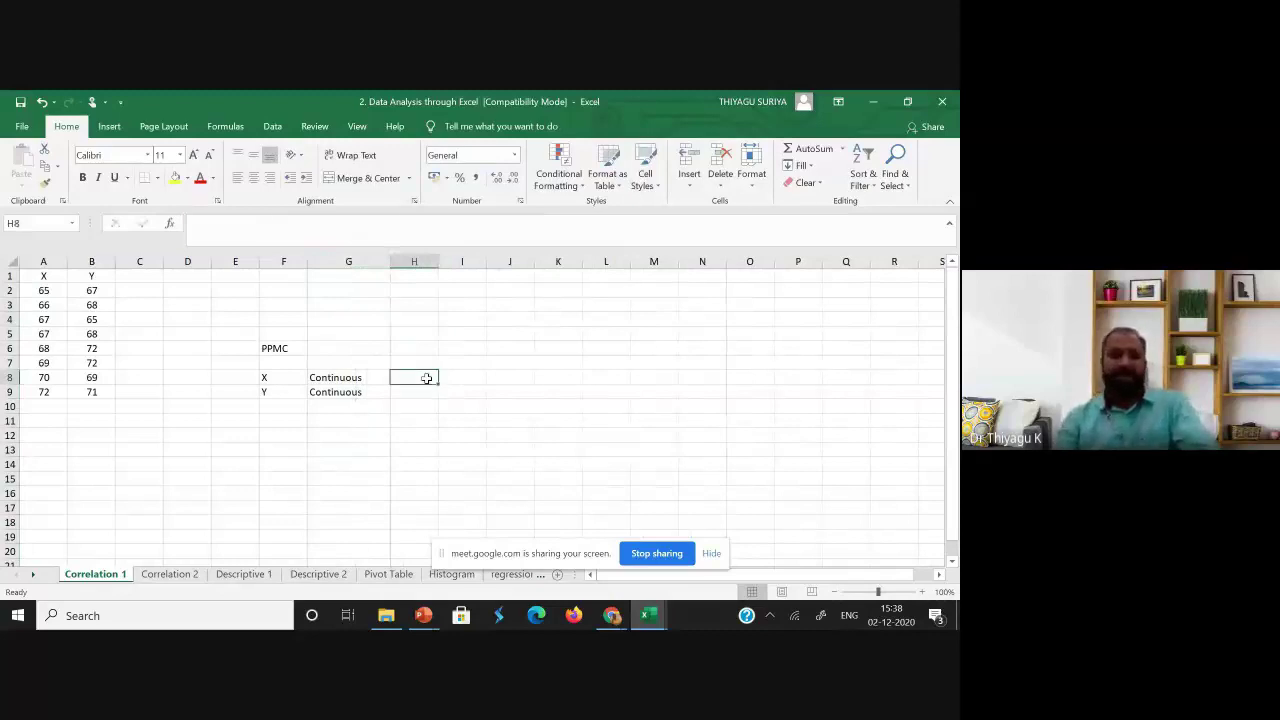
type("I / R")
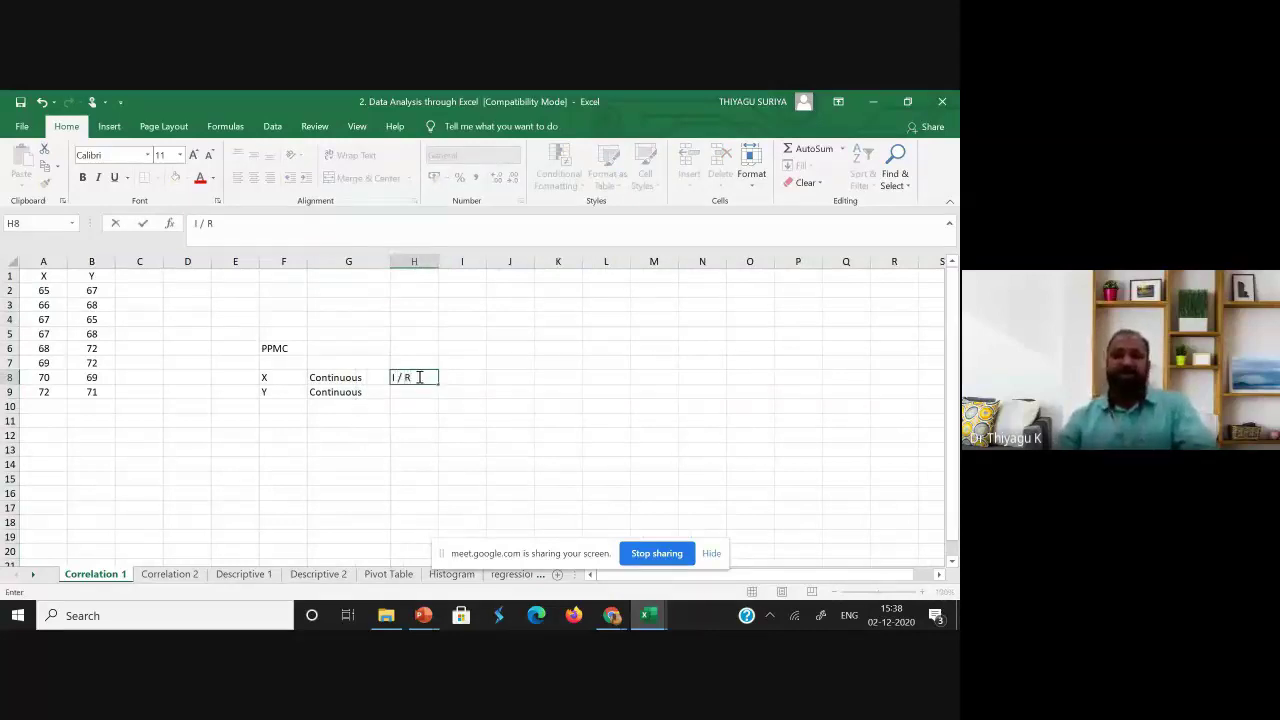
key("Return")
type("I / R")
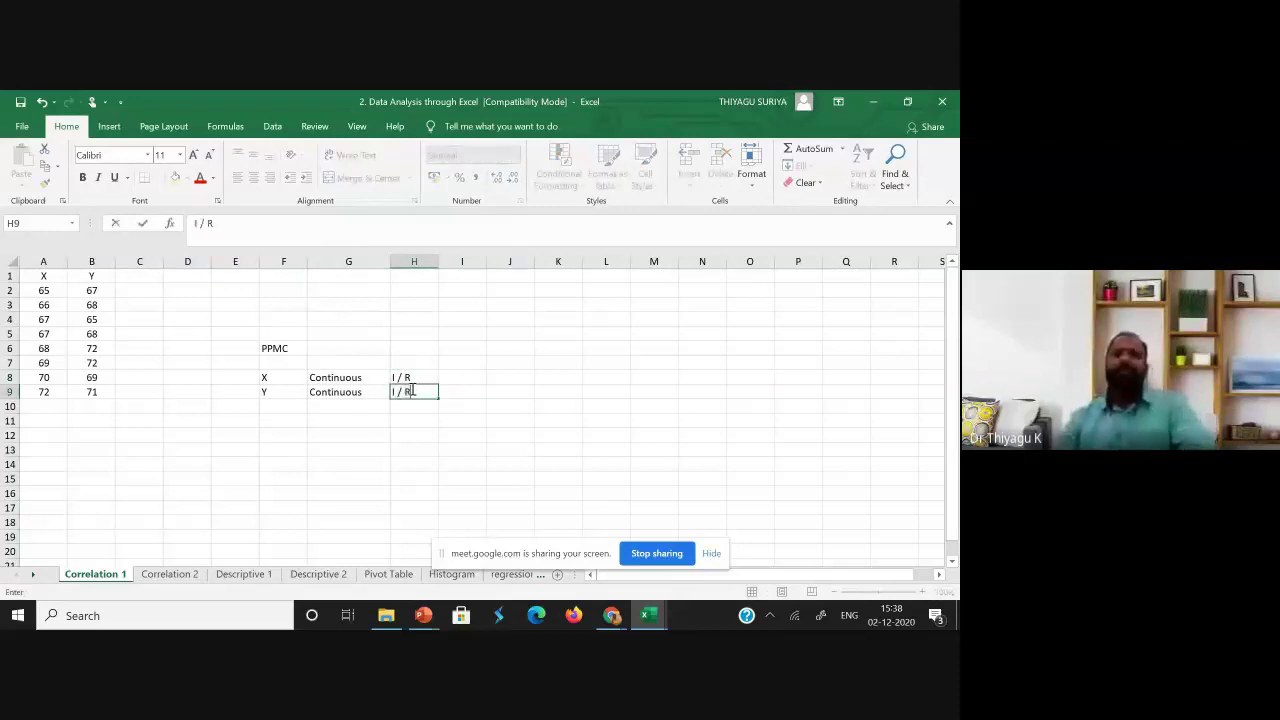
left_click(277, 348)
left_click_drag(277, 348, 412, 393)
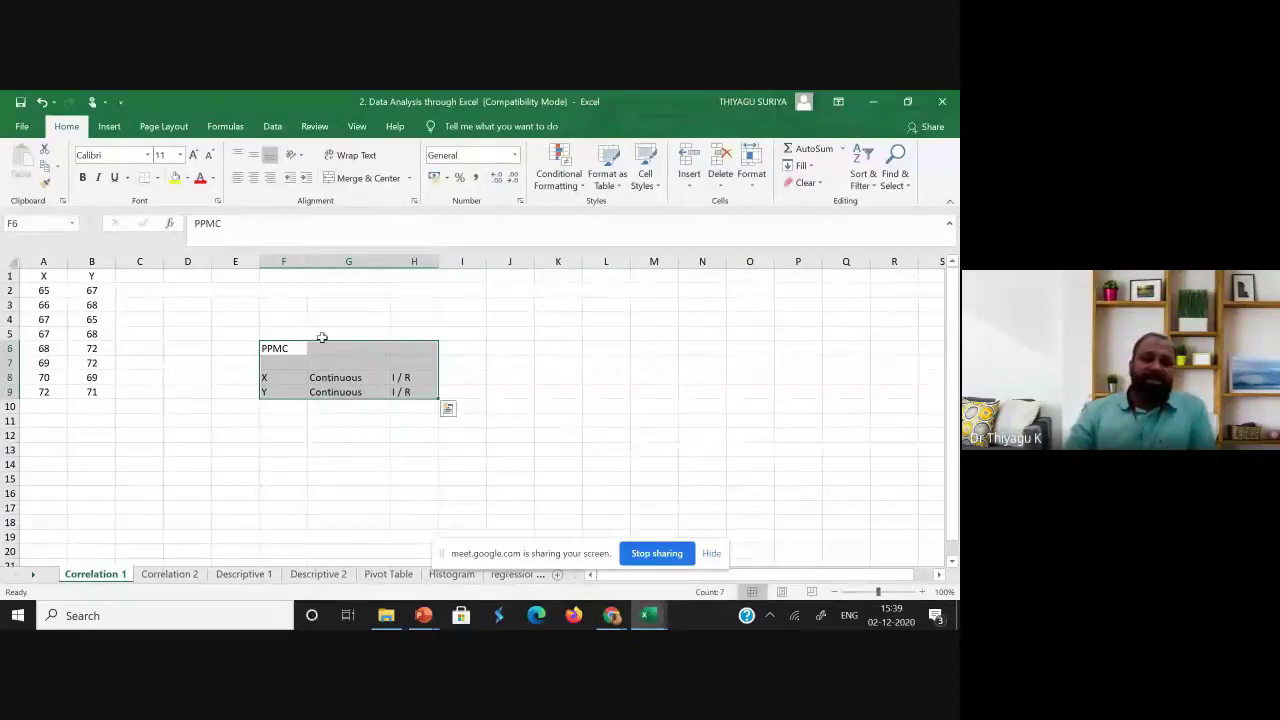
left_click(91, 261)
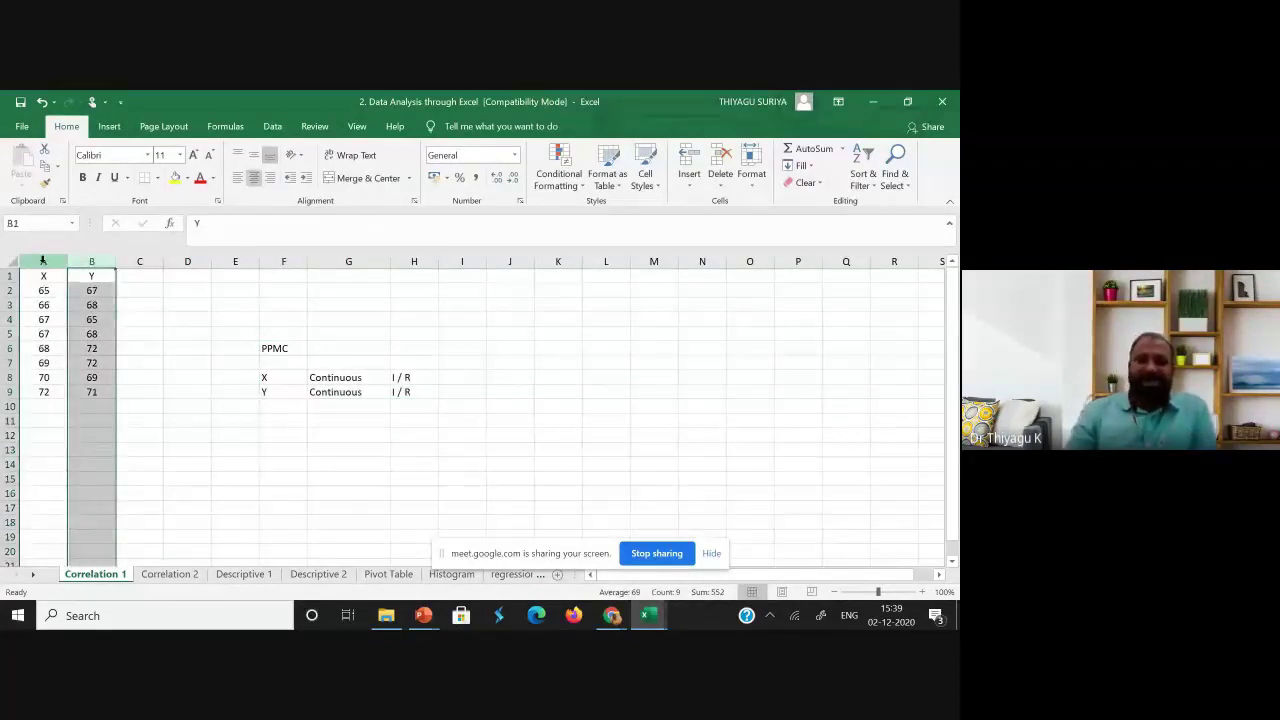
left_click_drag(40, 290, 44, 377)
left_click_drag(40, 290, 50, 394)
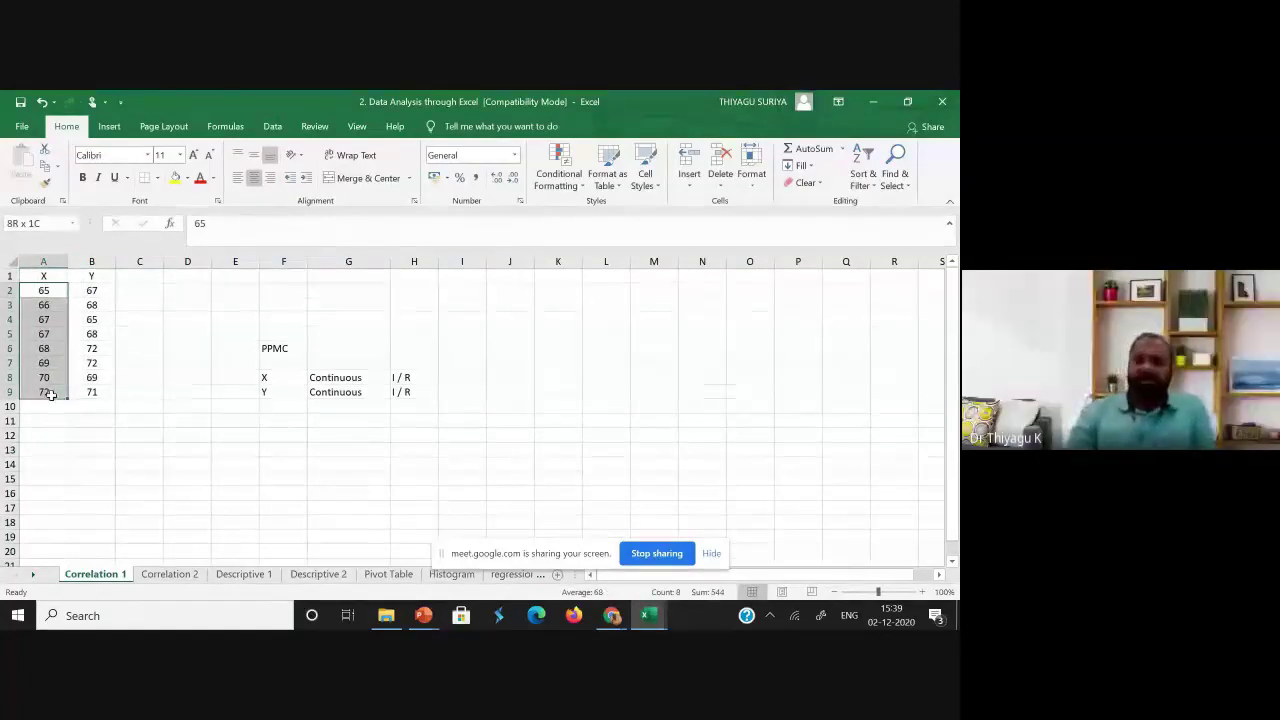
left_click_drag(91, 289, 99, 406)
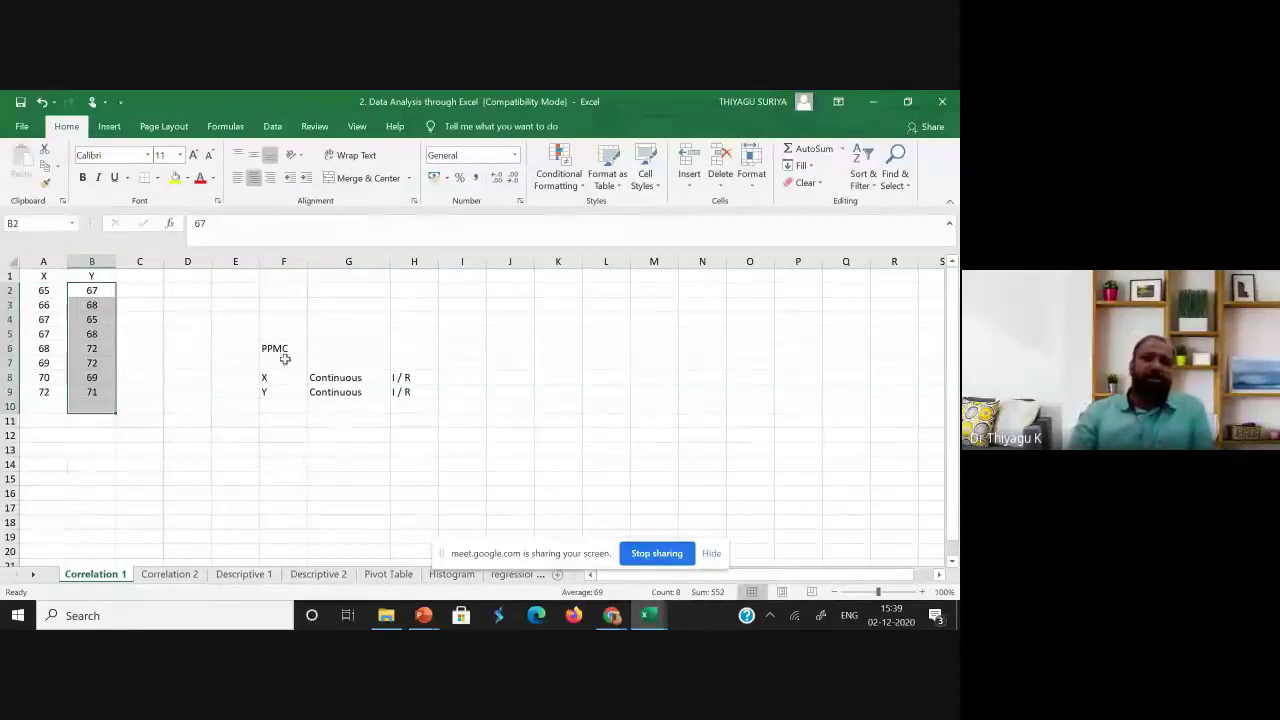
- Start the Correlation tool from the Data Analysis tools
left_click(470, 392)
left_click(272, 126)
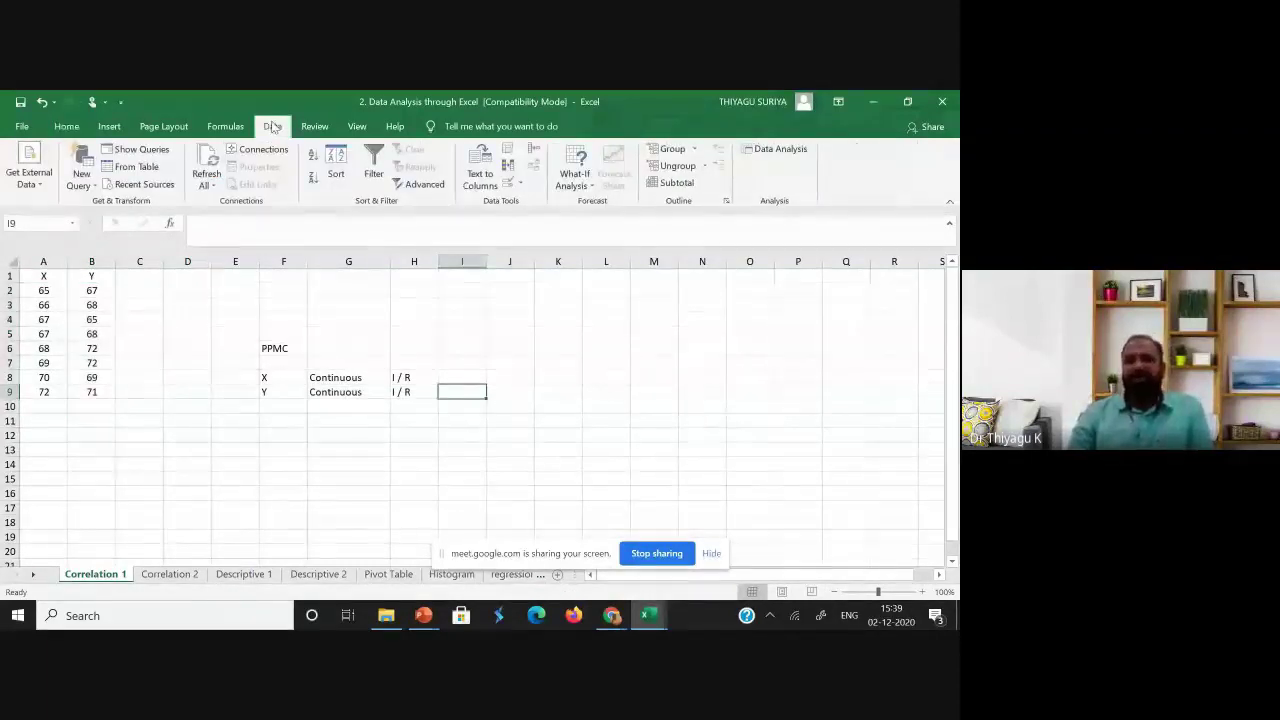
left_click(798, 150)
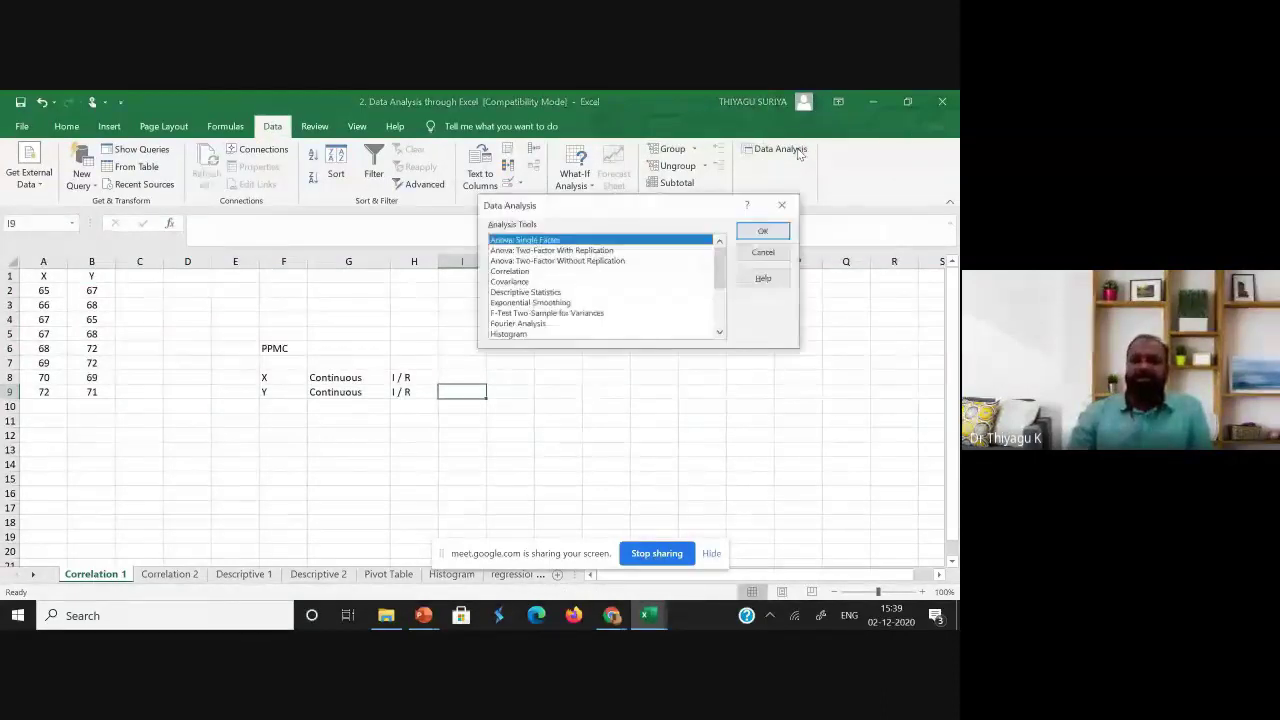
left_click(520, 272)
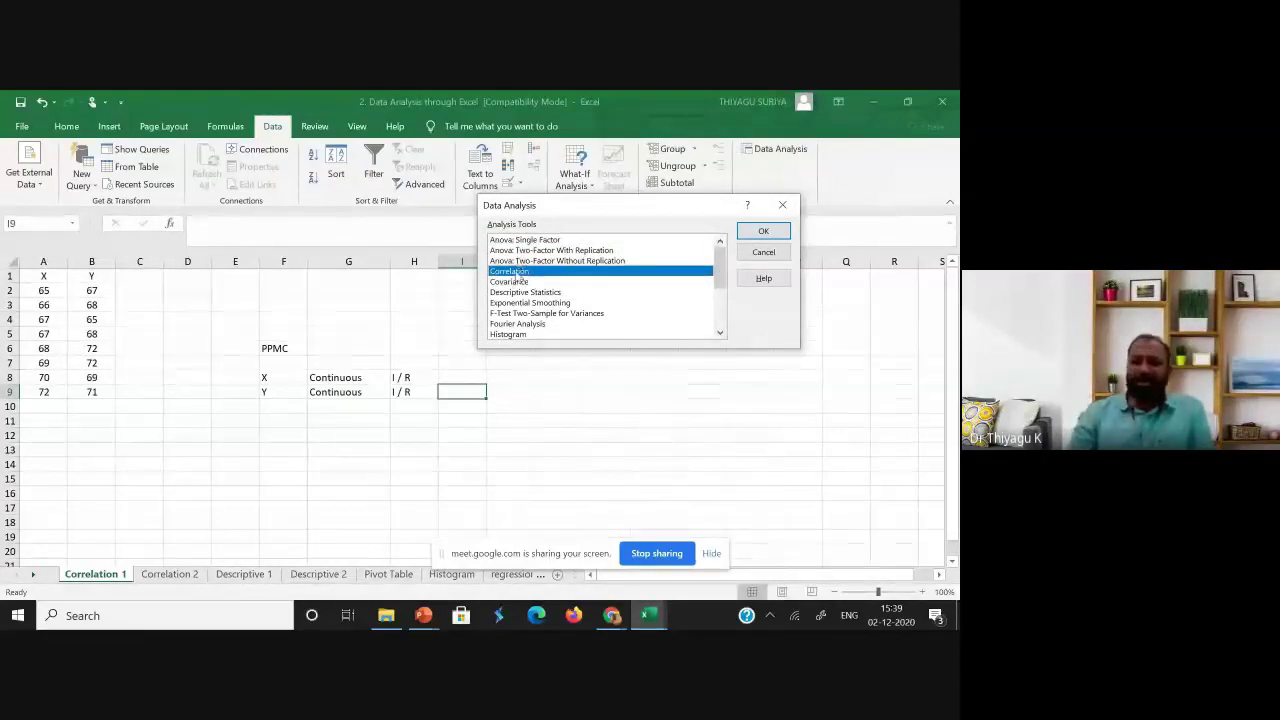
left_click(764, 231)
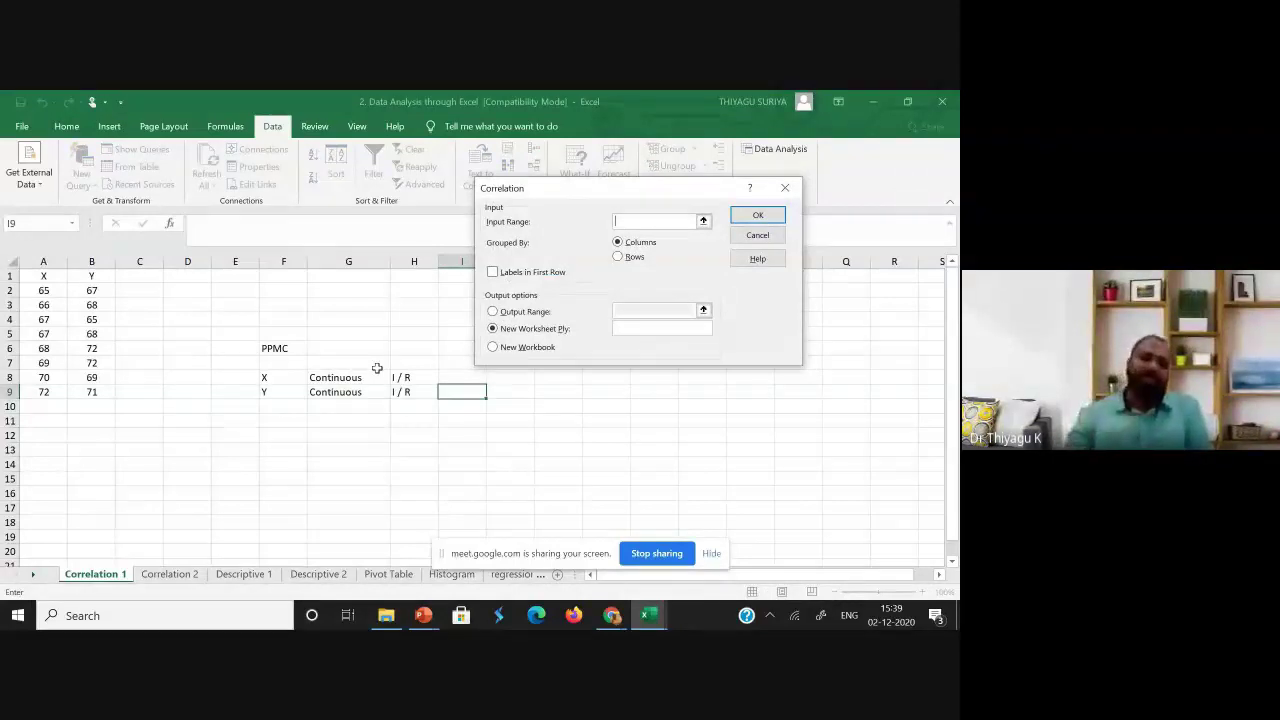
- Set the correlation input range to $A$1:$B$9, treating the first row as labels
left_click_drag(42, 277, 101, 396)
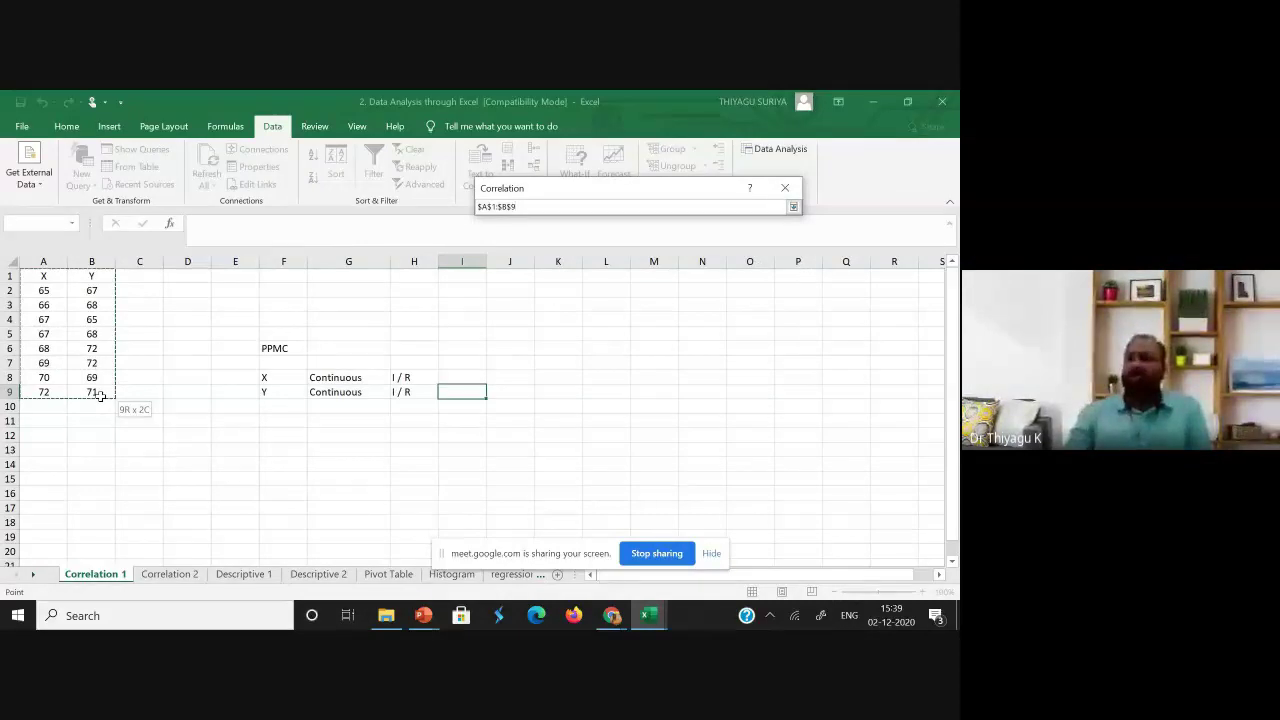
left_click_drag(101, 396, 101, 396)
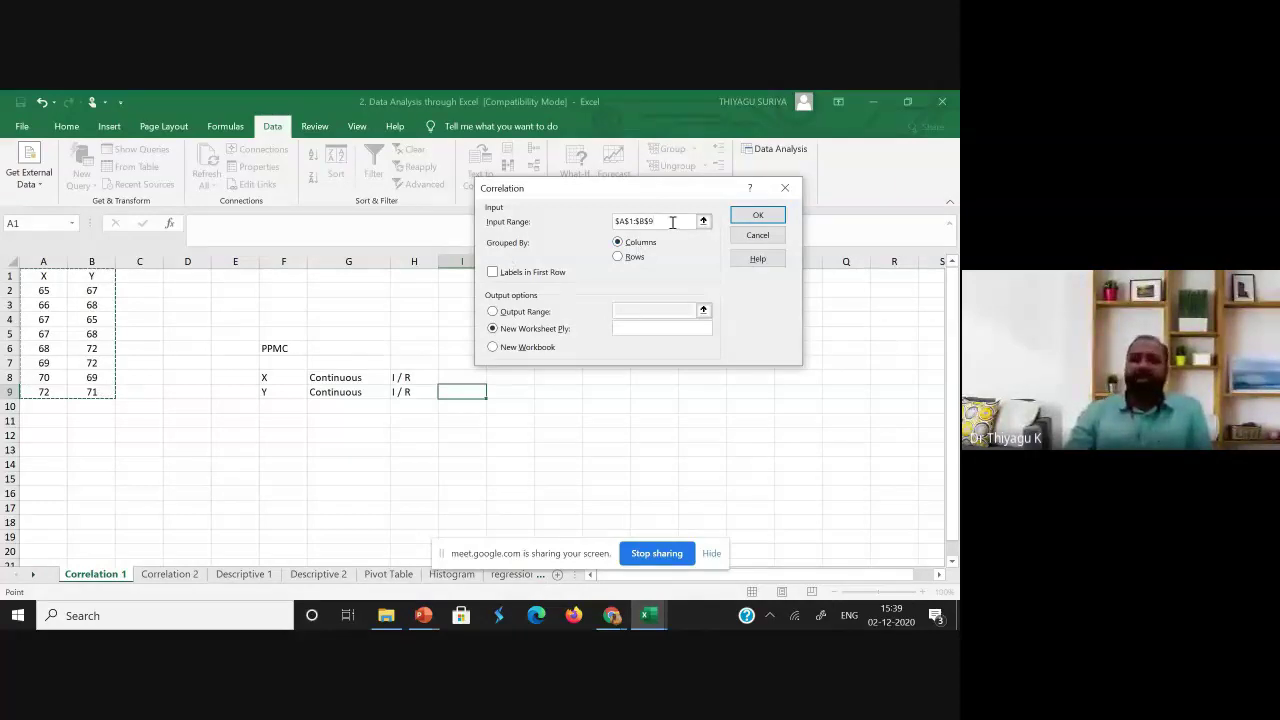
left_click(492, 273)
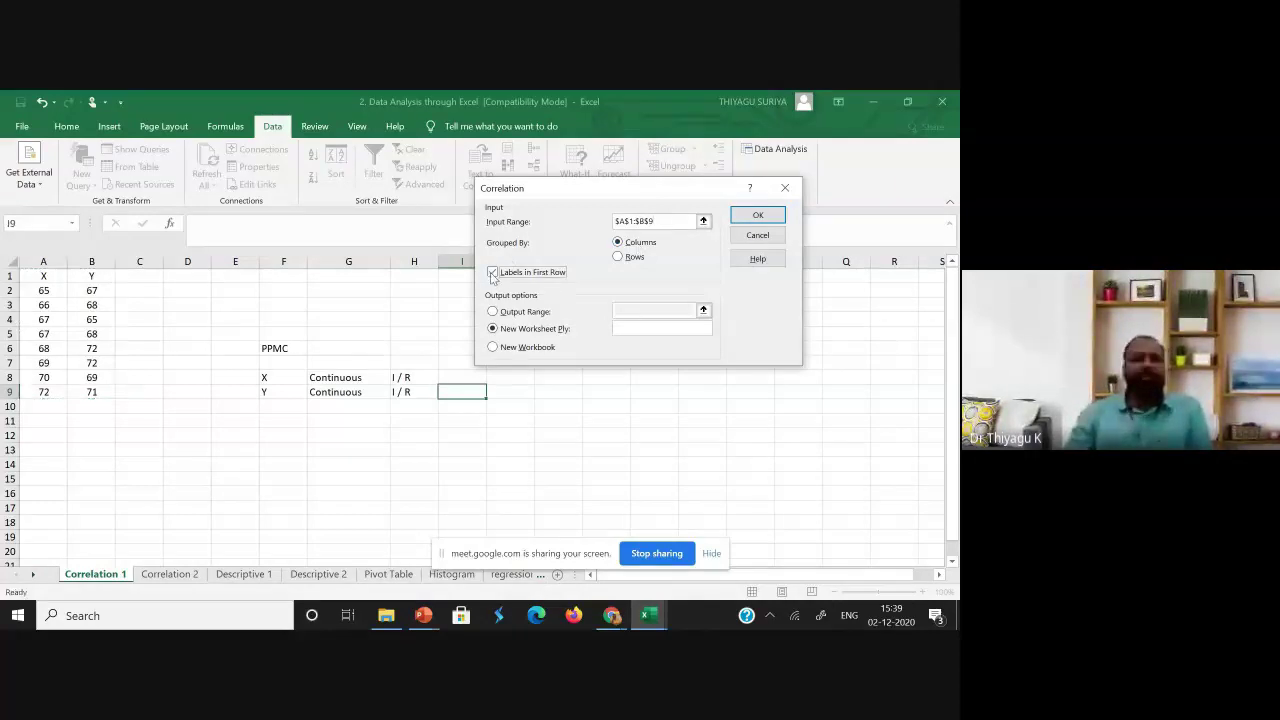
left_click(493, 273)
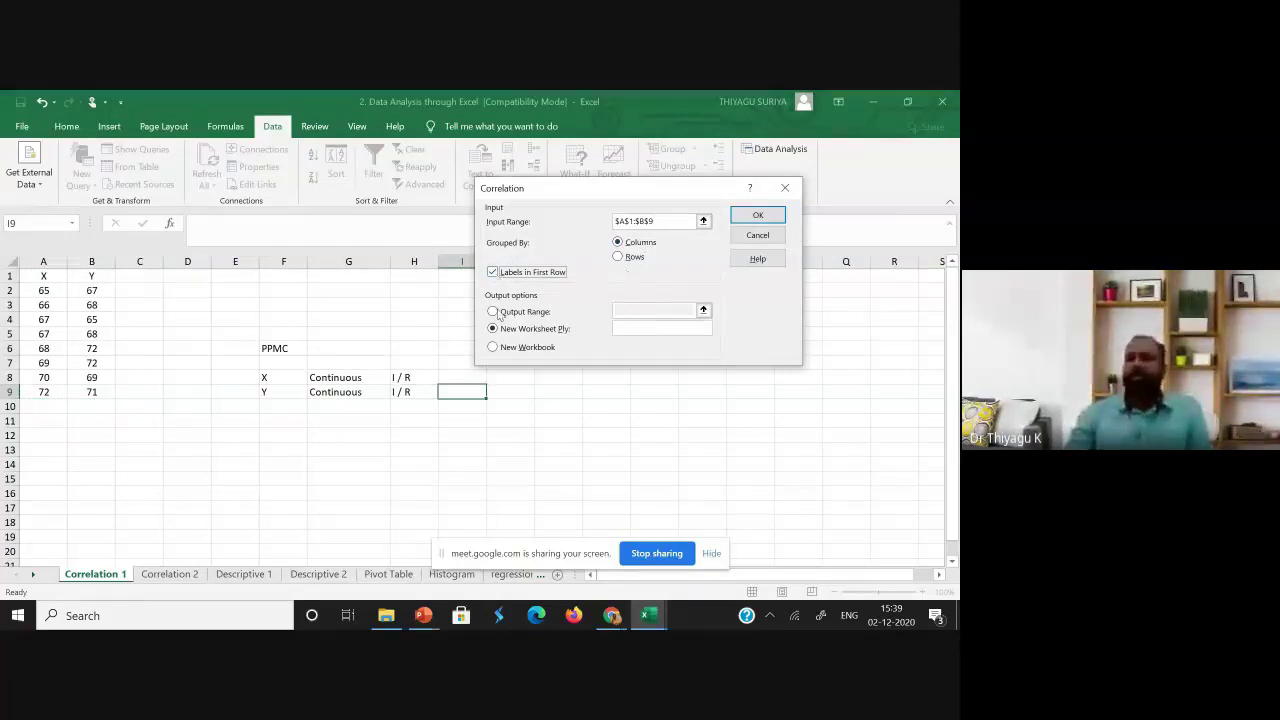
- Set the correlation output range to $I$13 on the same sheet and run the analysis
key("Escape")
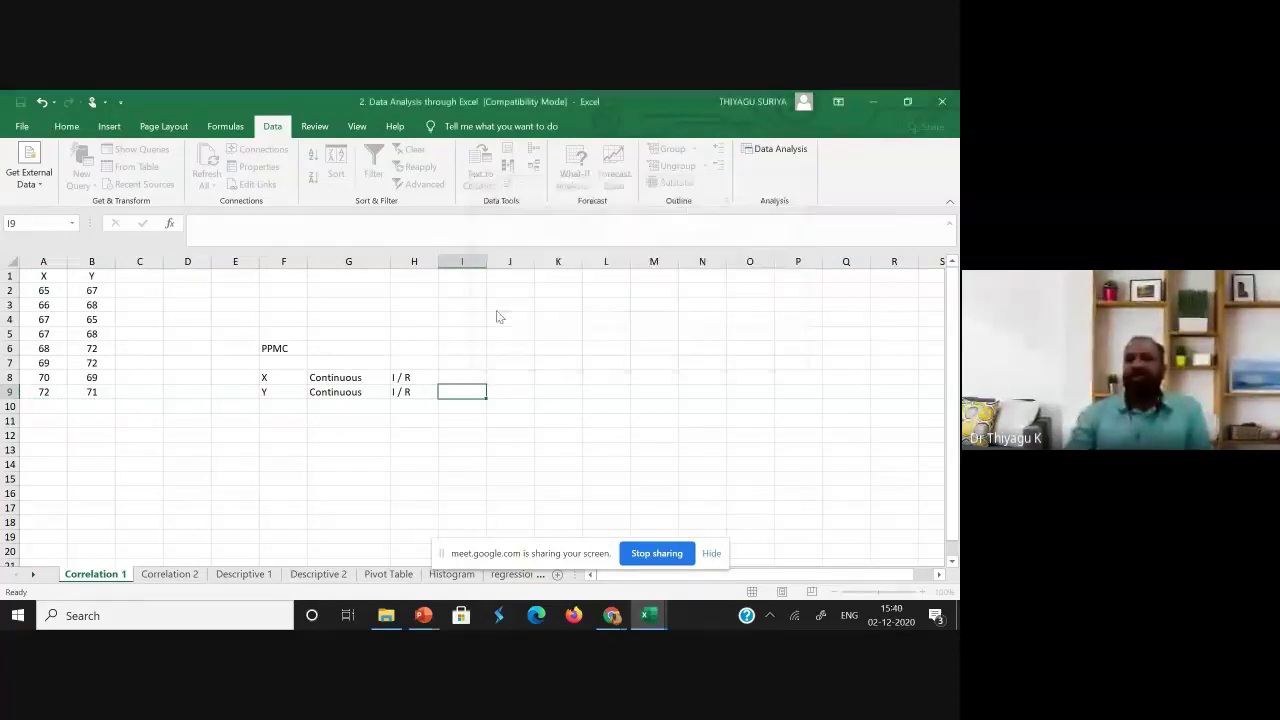
left_click(503, 312)
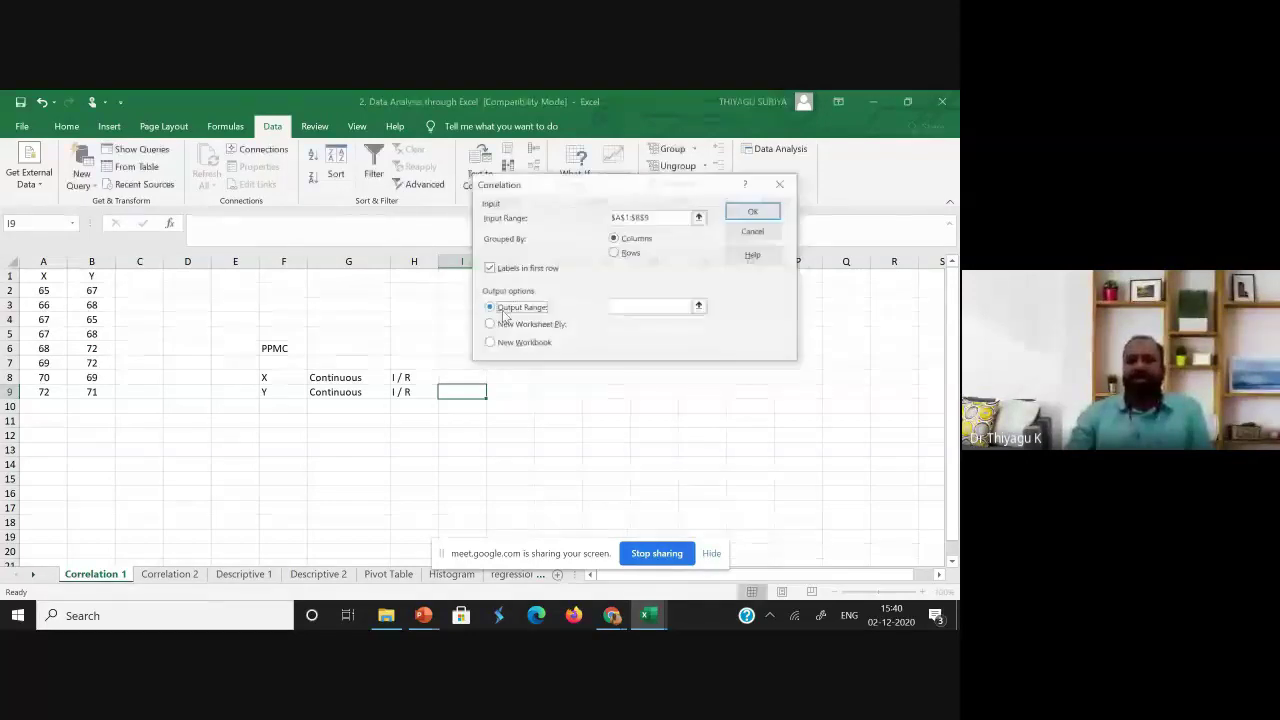
left_click(623, 306)
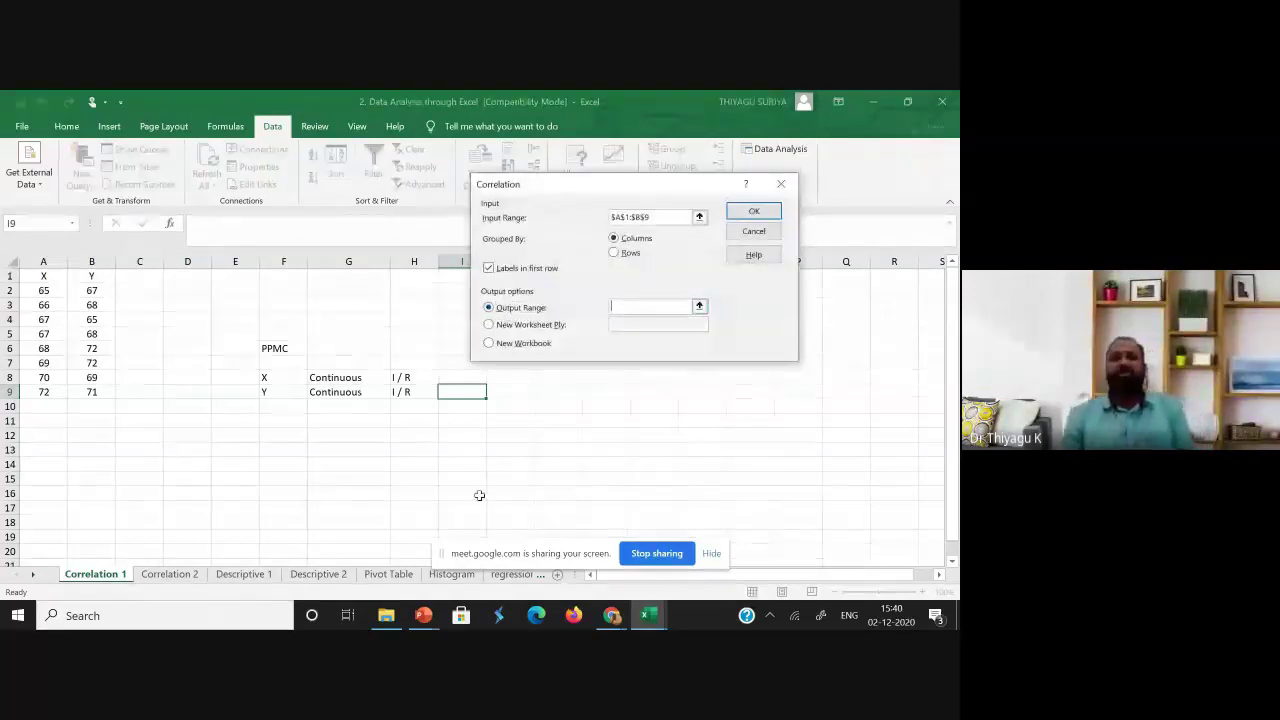
left_click(463, 456)
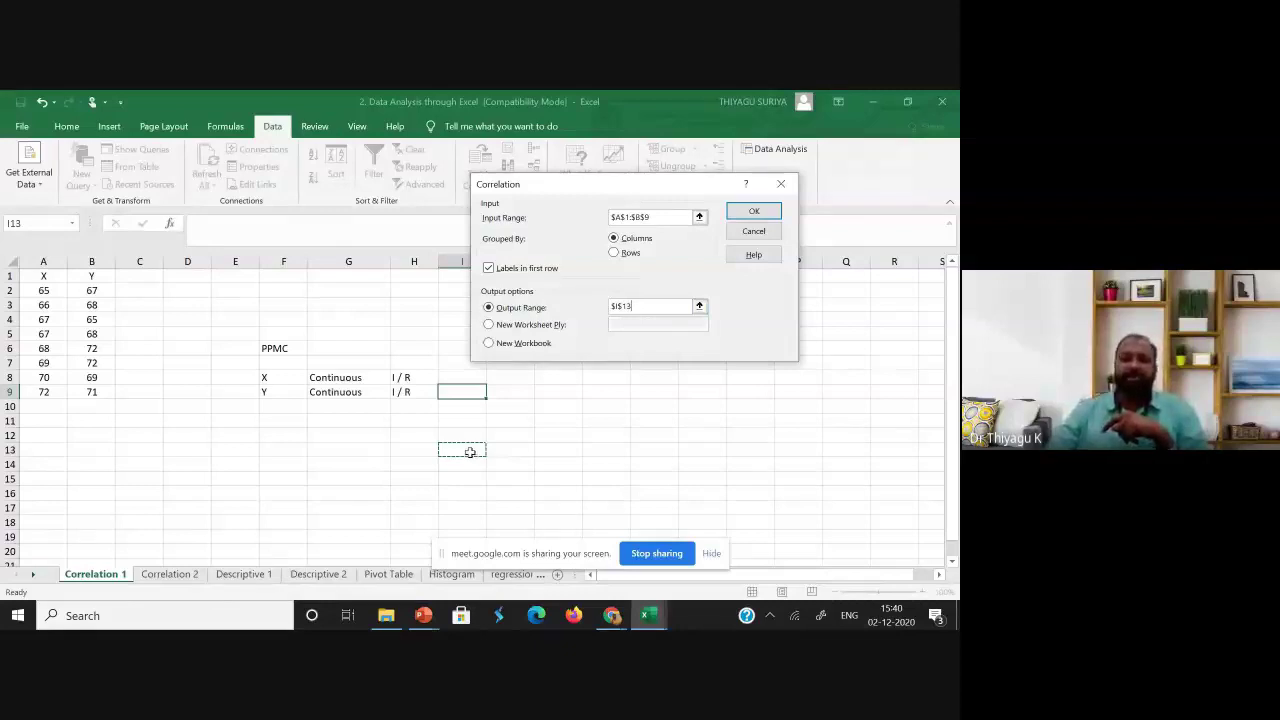
left_click(754, 211)
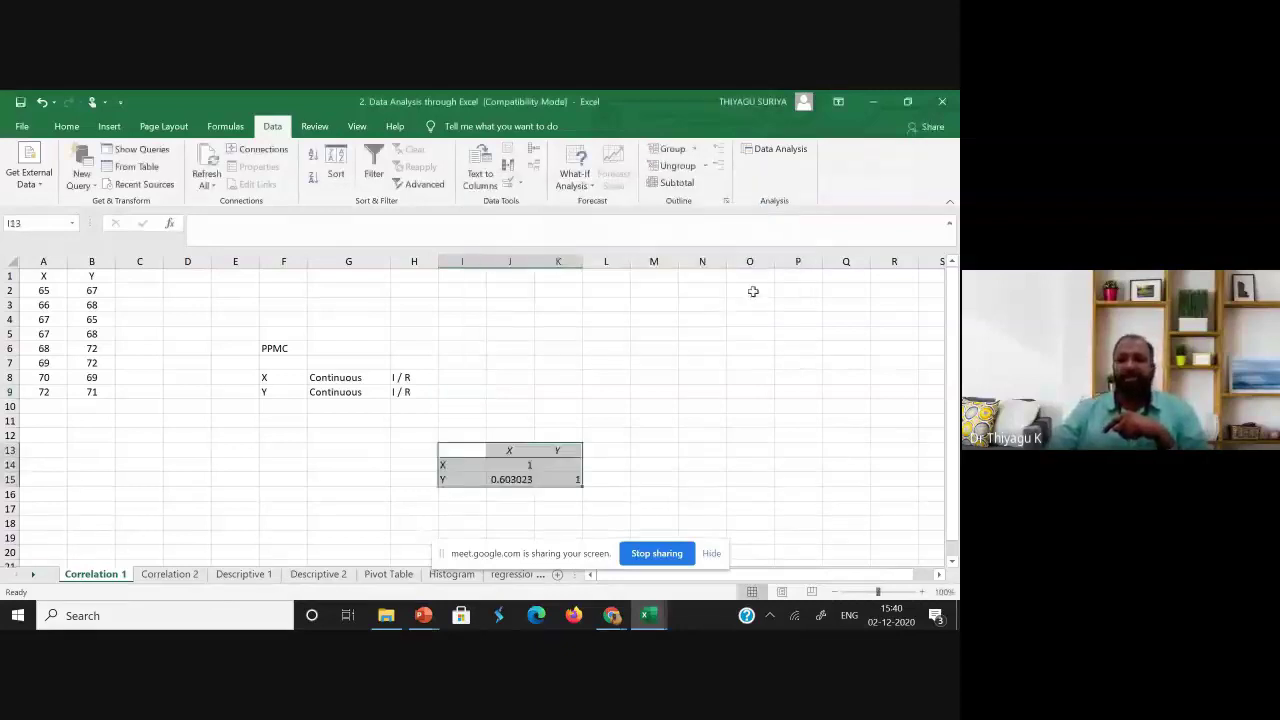
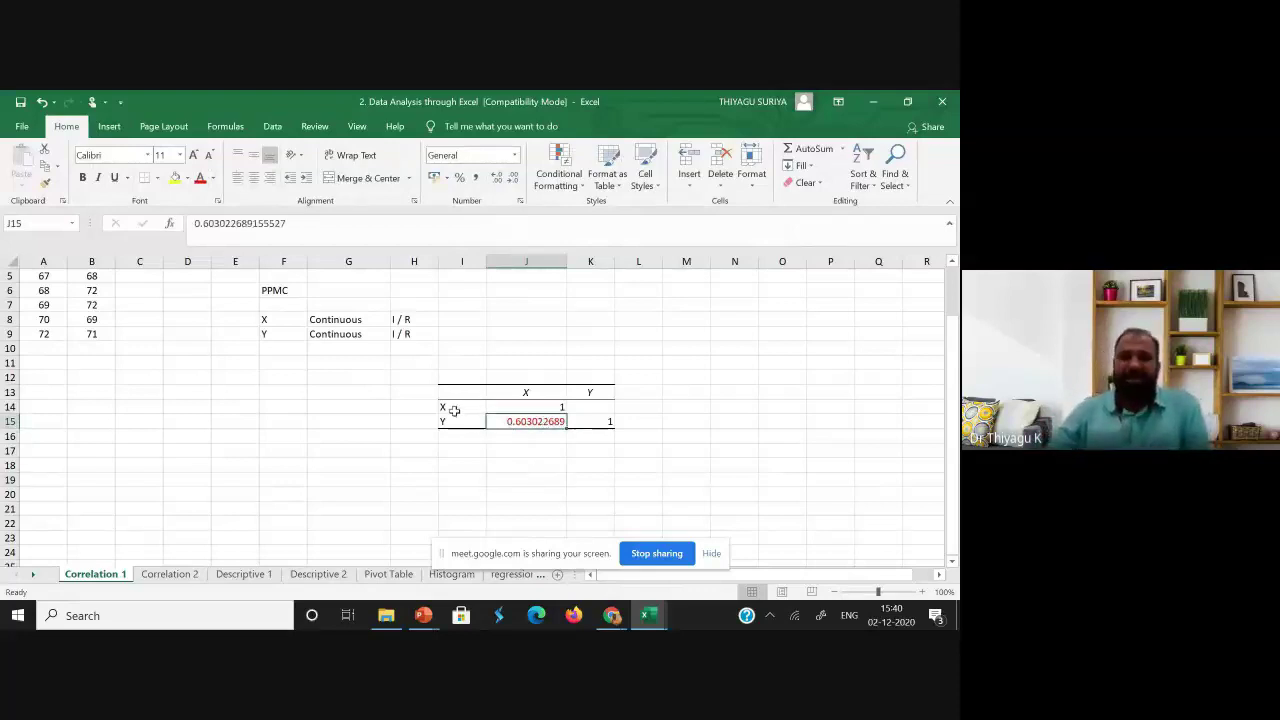
- Center the contents of the correlation matrix in cells I13:K15
left_click_drag(452, 407, 541, 405)
left_click_drag(456, 392, 593, 422)
left_click(253, 177)
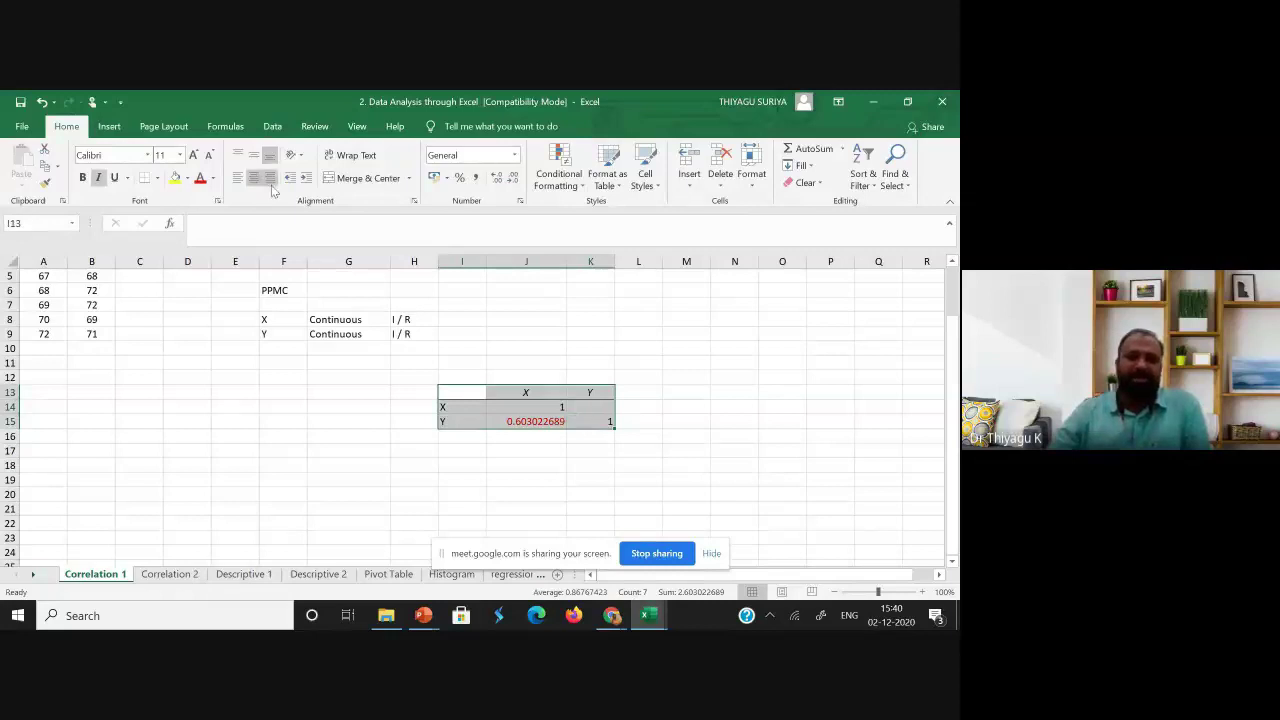
left_click(253, 177)
- Examine how the X and Y row and column headings pair up in the correlation matrix
left_click_drag(460, 392, 526, 408)
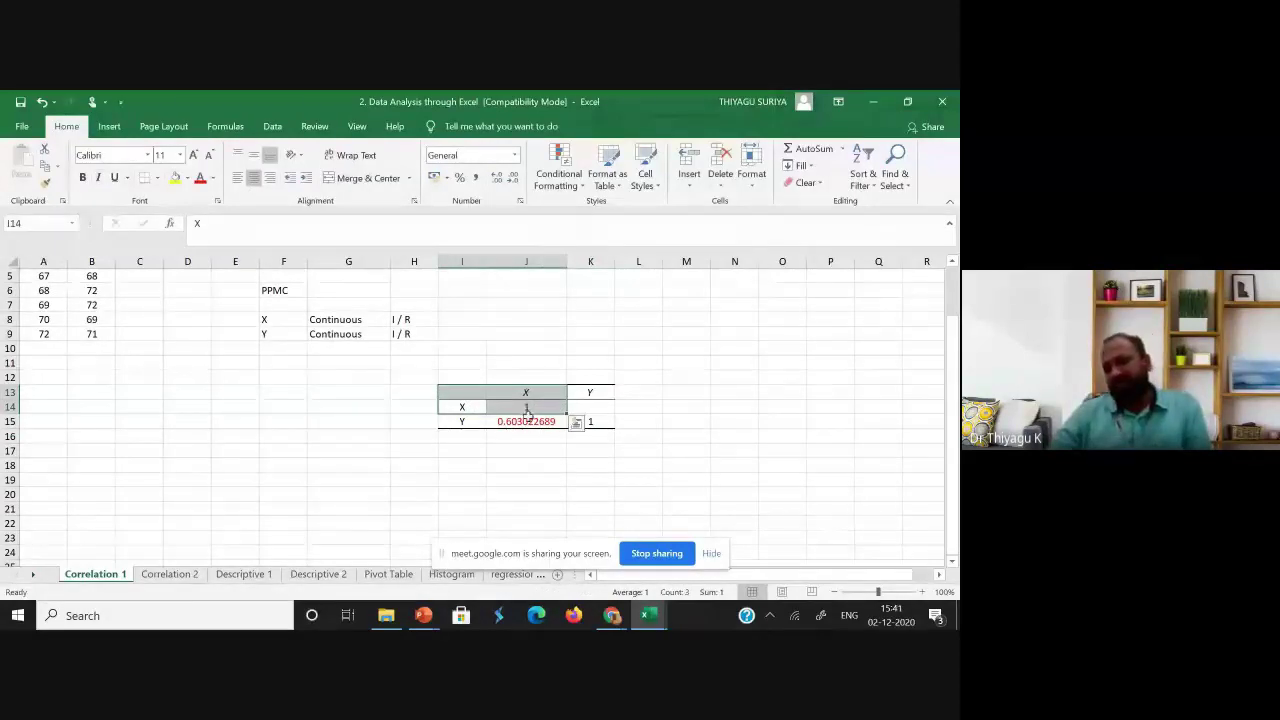
left_click(686, 451)
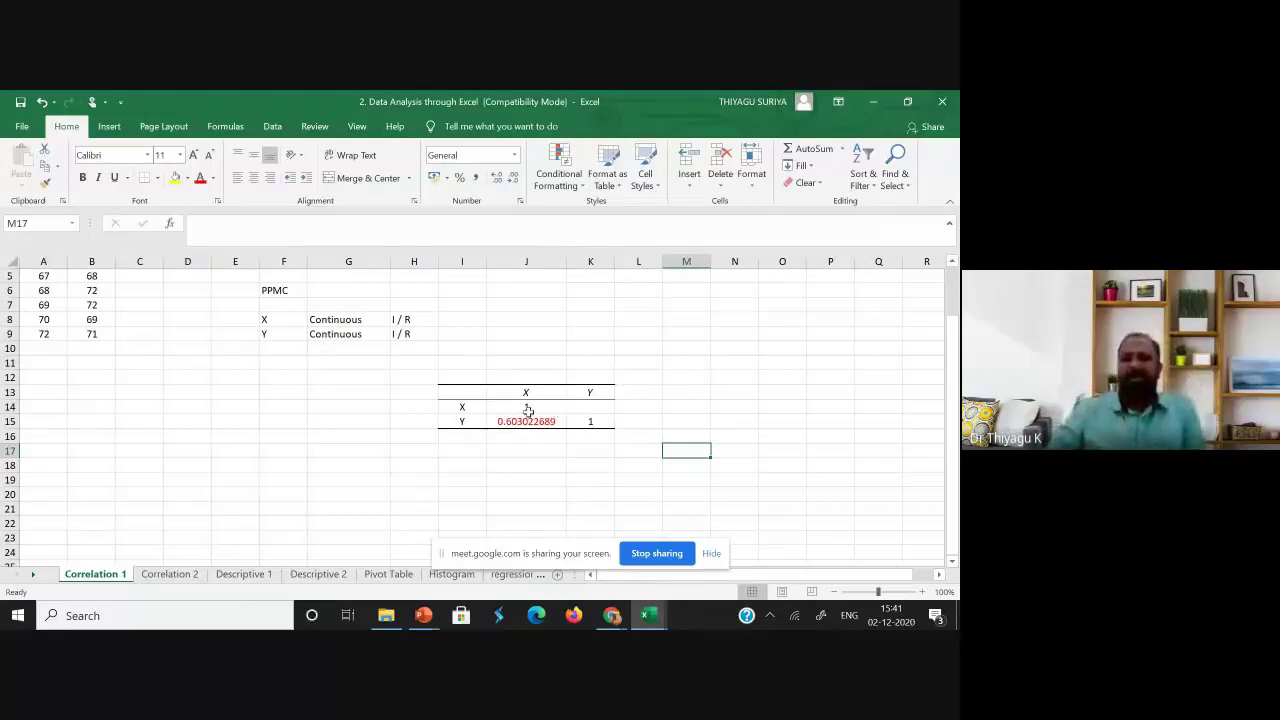
left_click(476, 422)
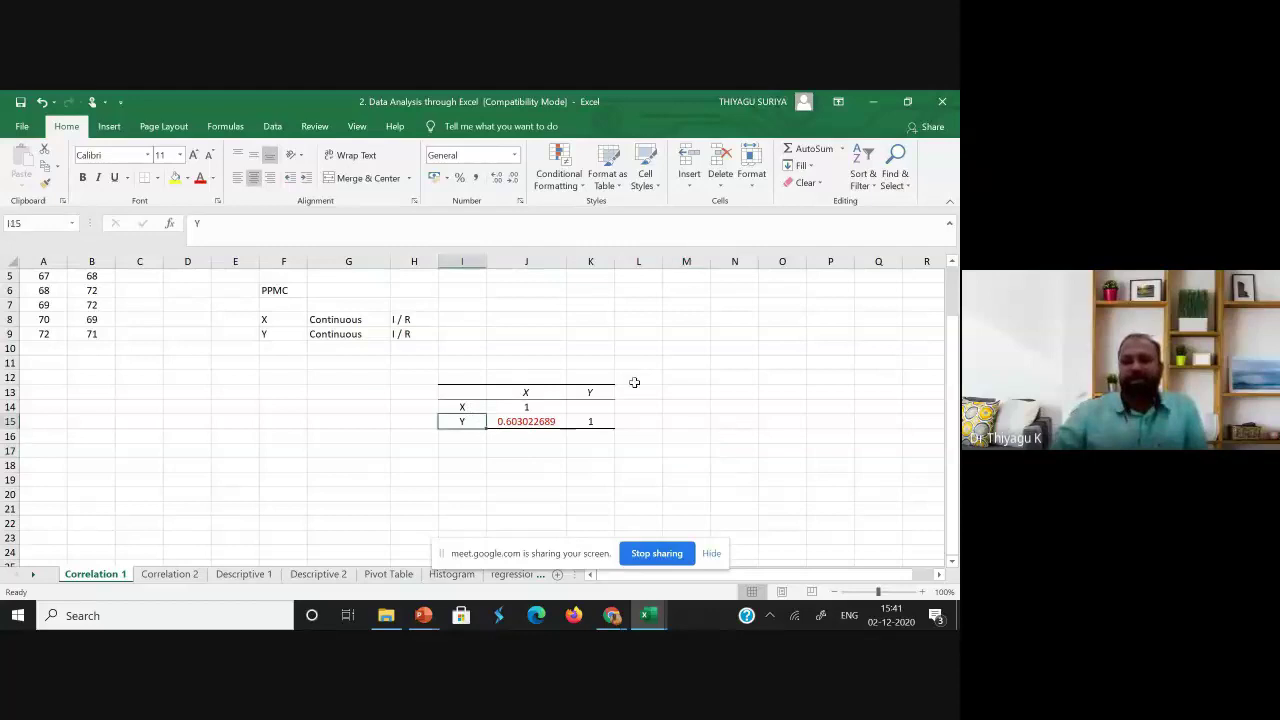
left_click(590, 421)
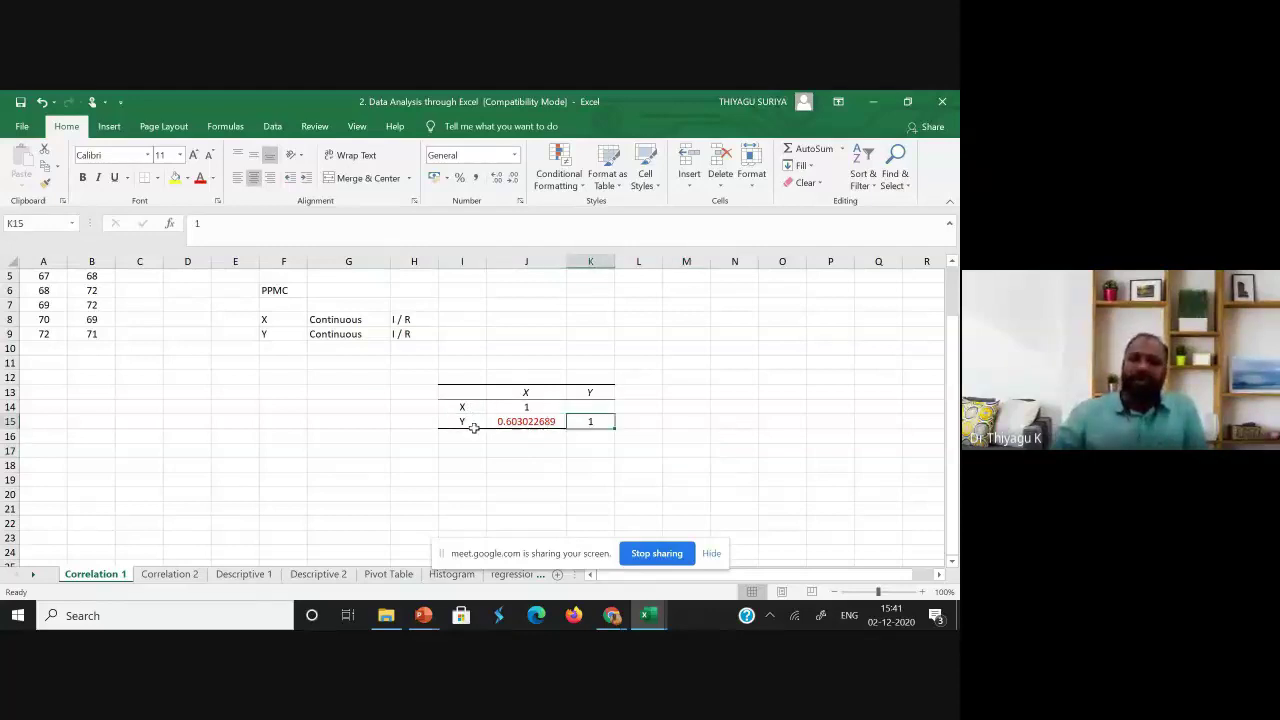
left_click(520, 393)
left_click(457, 421)
left_click(526, 393)
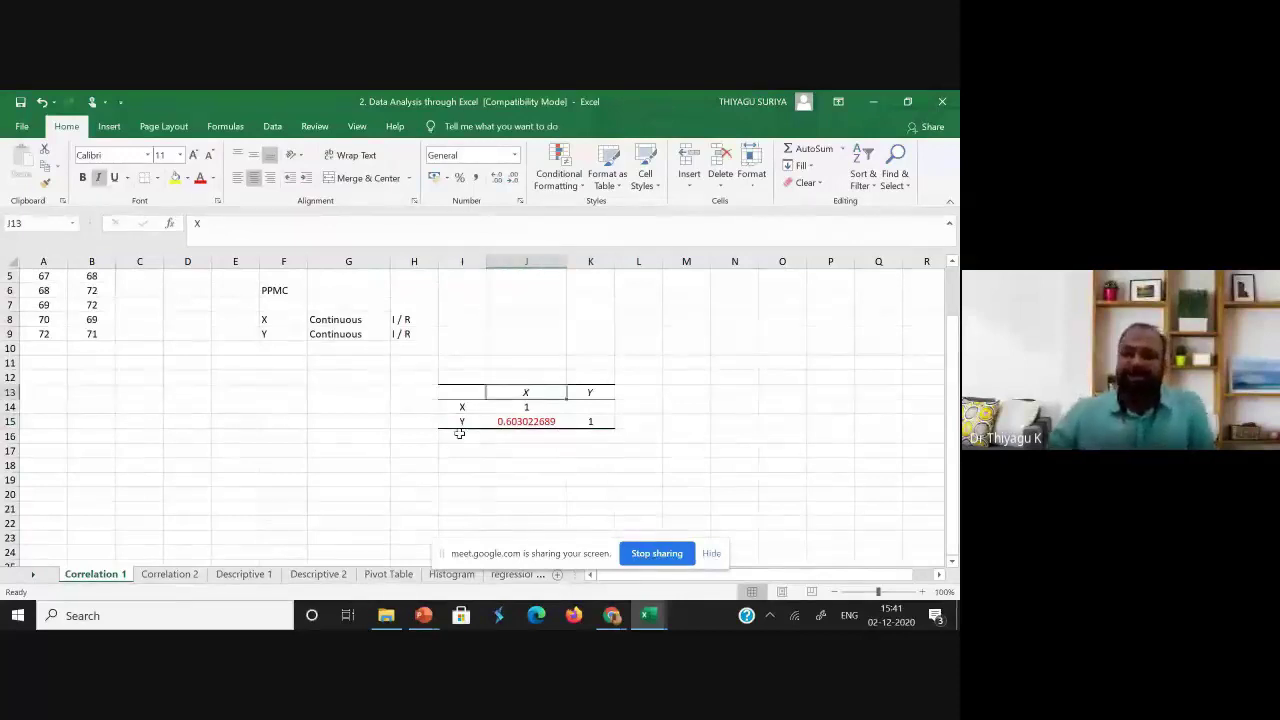
- Inspect the correlation coefficient between X and Y in cell J15, including its full decimal value
left_click(518, 421)
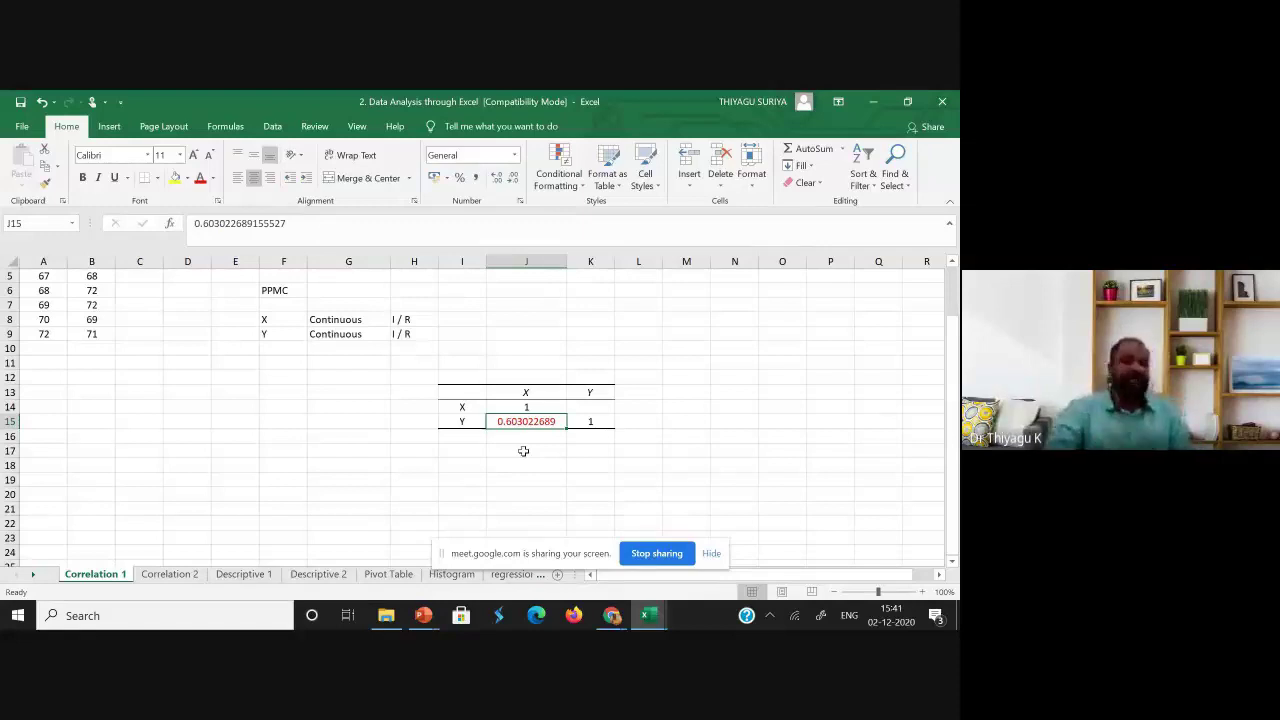
scroll(527, 450, "up", 1)
scroll(529, 449, "up", 1)
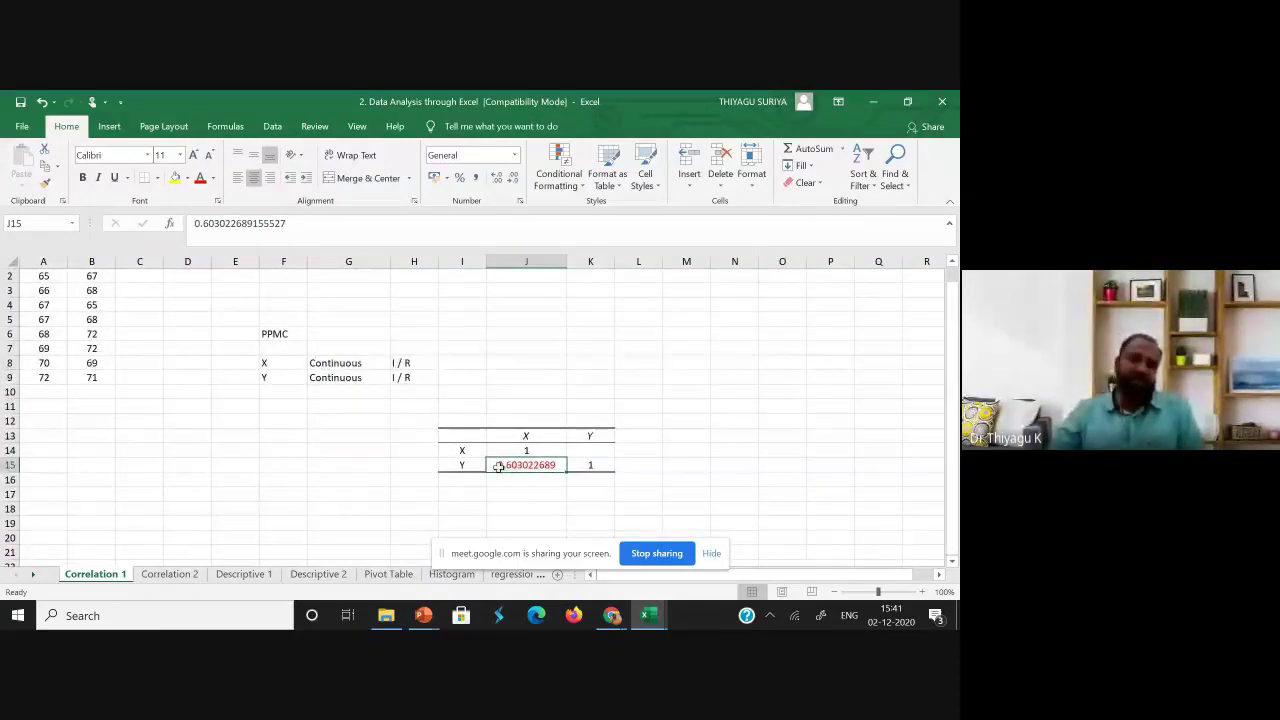
double_click(502, 467)
left_click(518, 508)
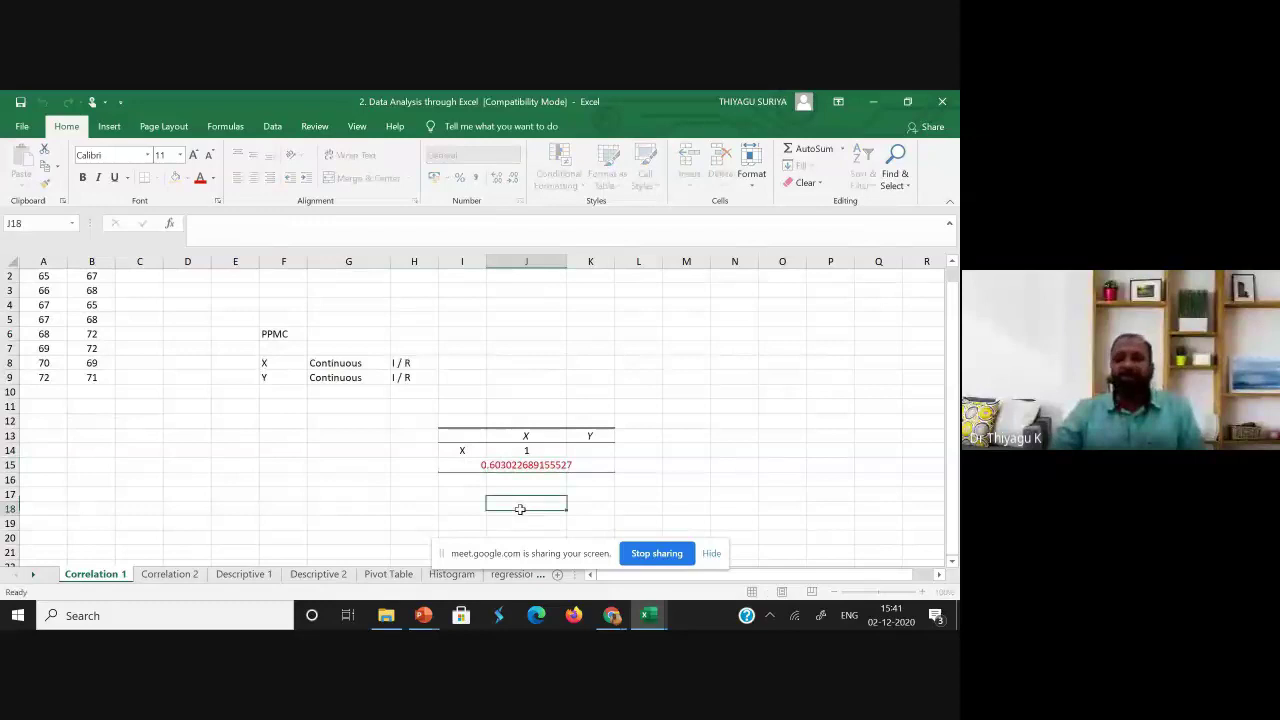
left_click(530, 465)
left_click(520, 495)
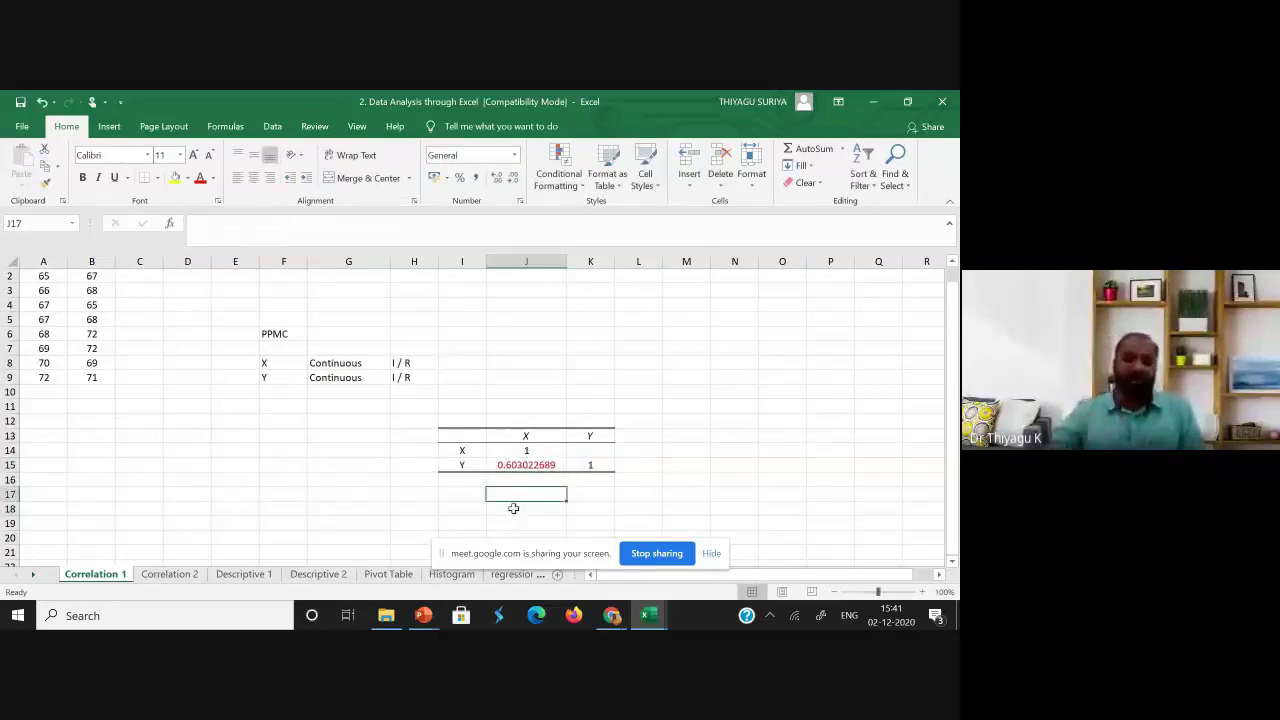
left_click(502, 466)
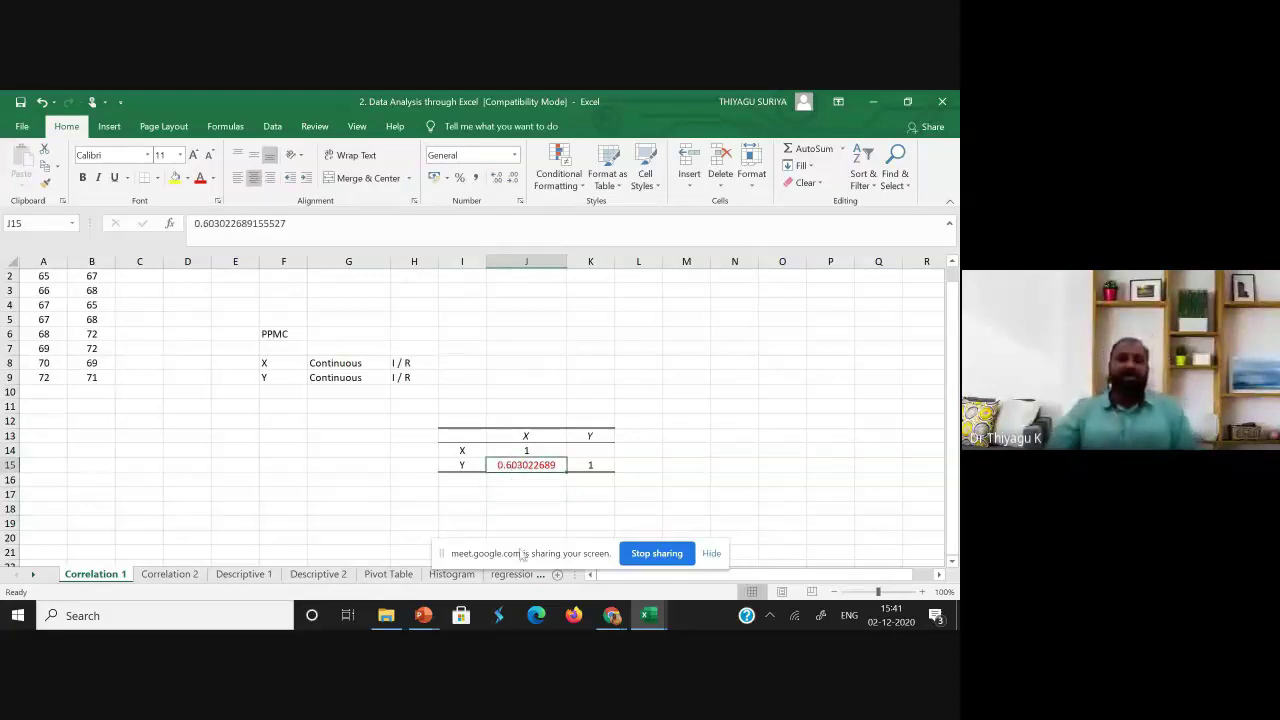
scroll(531, 523, "up", 1)
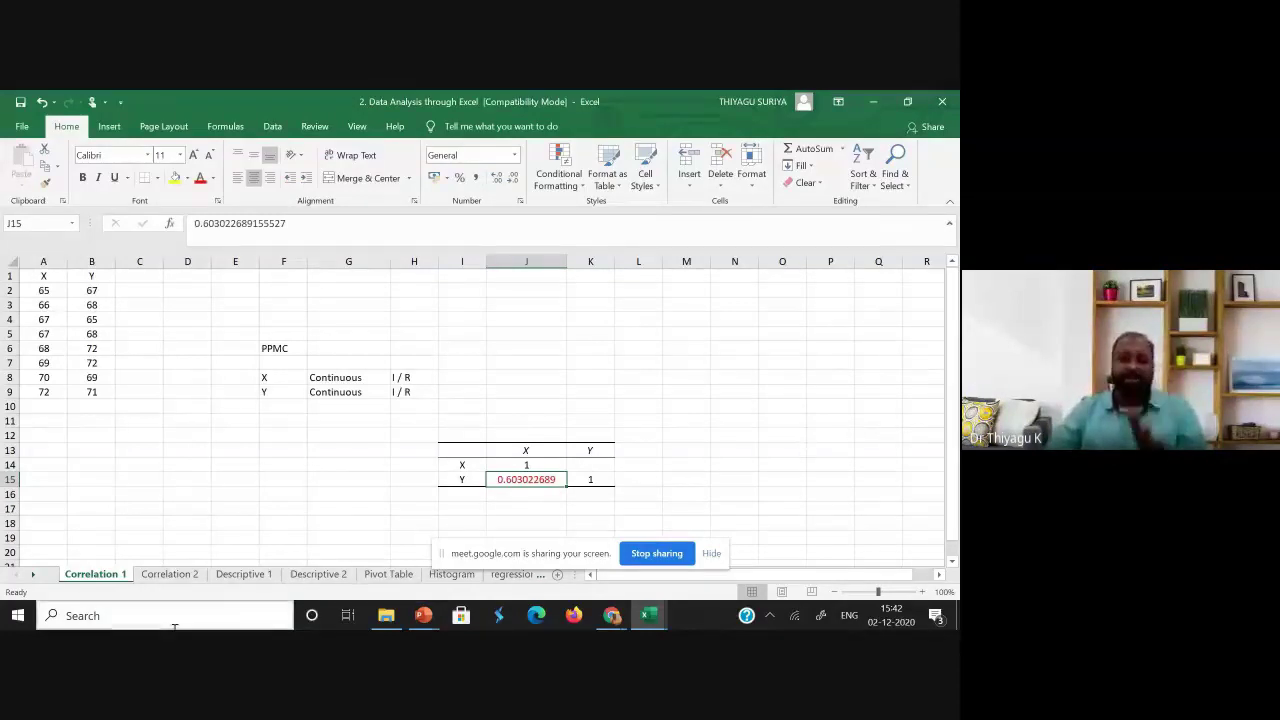
- Open the Correlation 2 sheet and look through its investment, income and consumption data
left_click(169, 575)
scroll(251, 405, "down", 2)
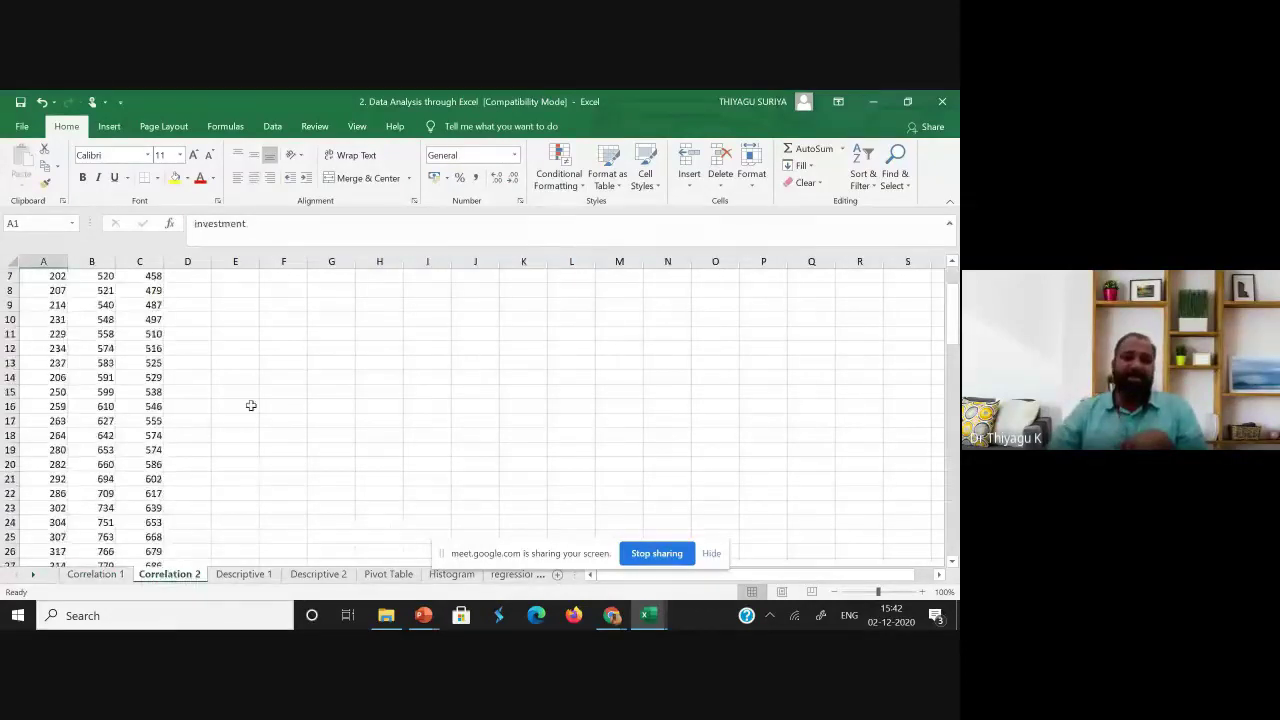
scroll(251, 405, "down", 6)
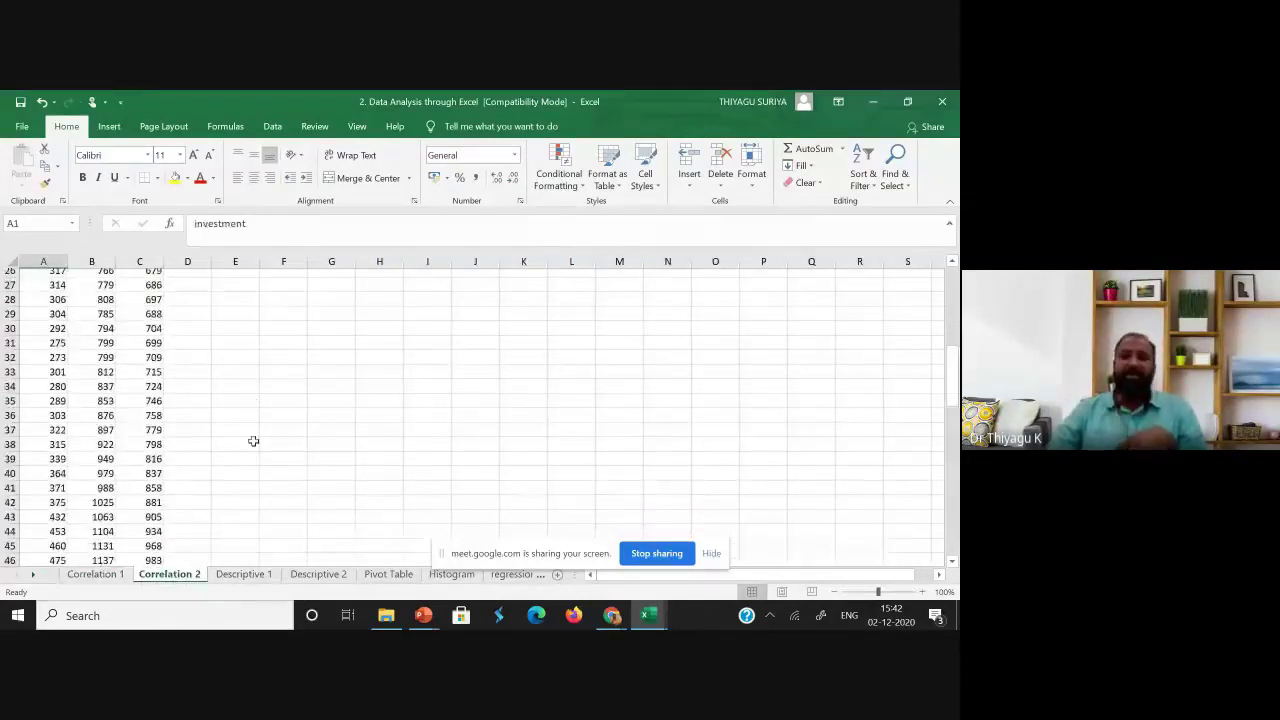
scroll(253, 441, "down", 11)
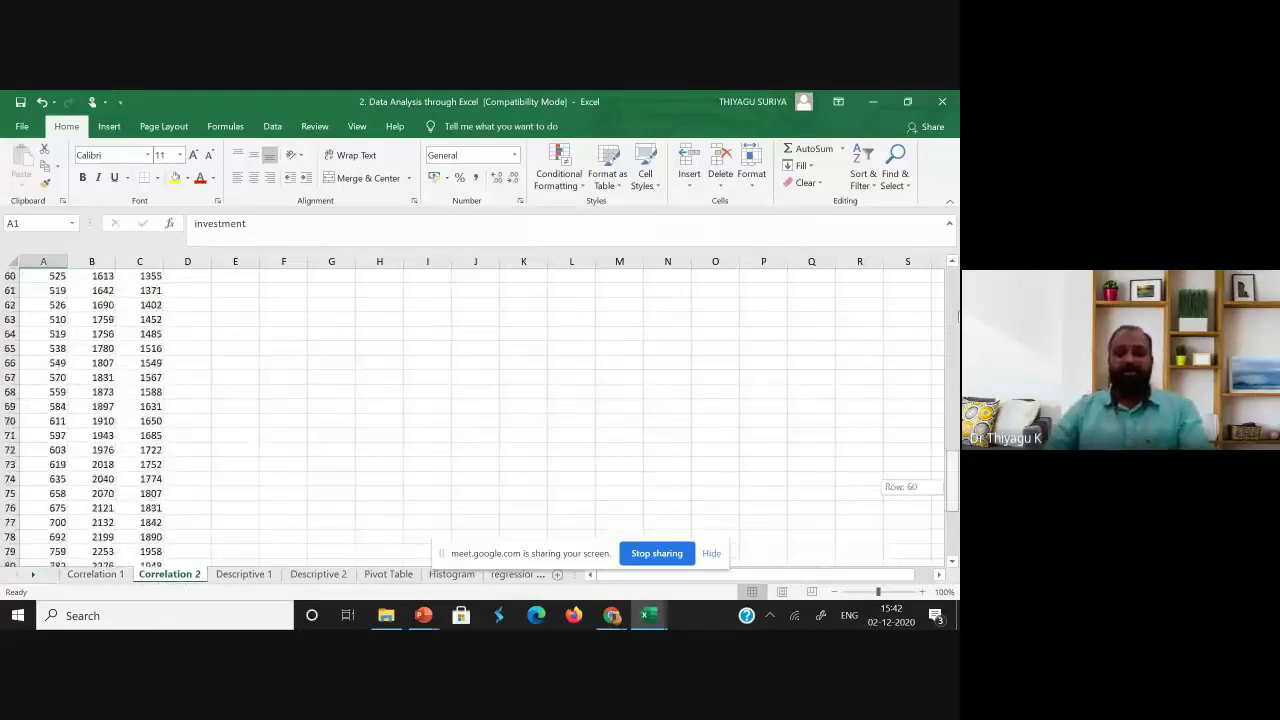
scroll(271, 376, "up", 20)
- Enter the variable labels X, Y and Z in cells F8 to F10
left_click(271, 376)
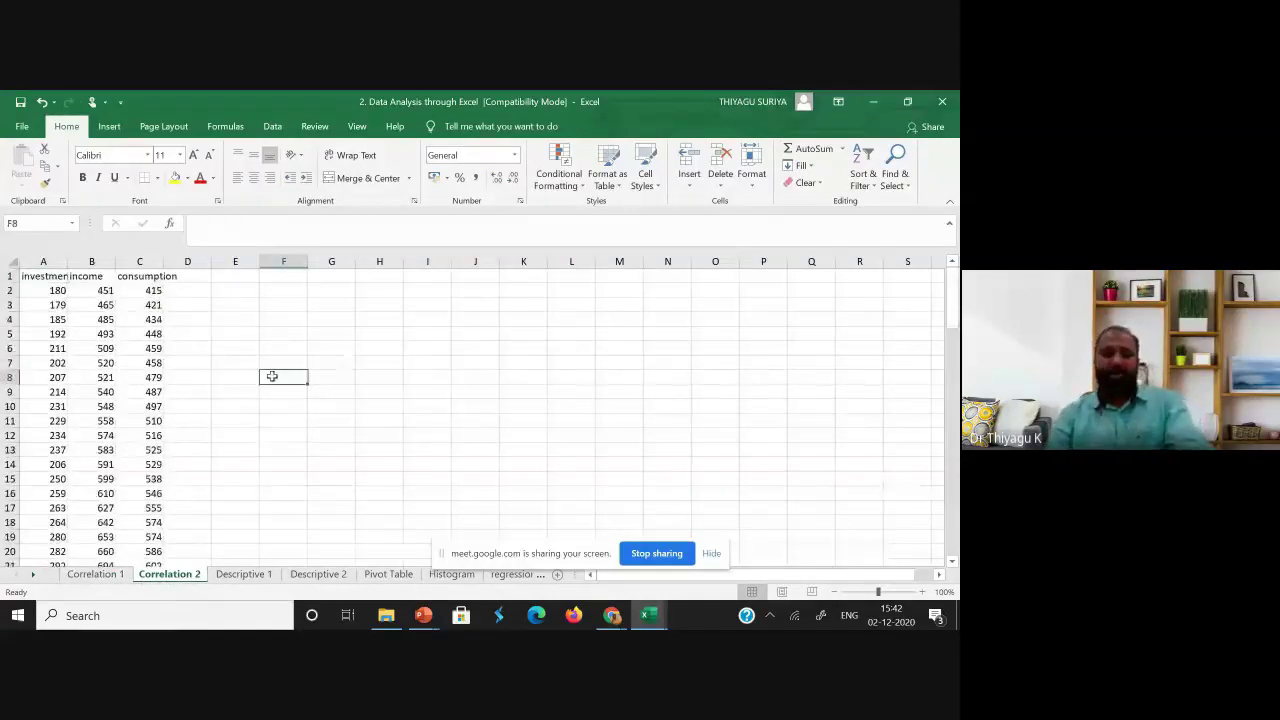
type("X")
key("Return")
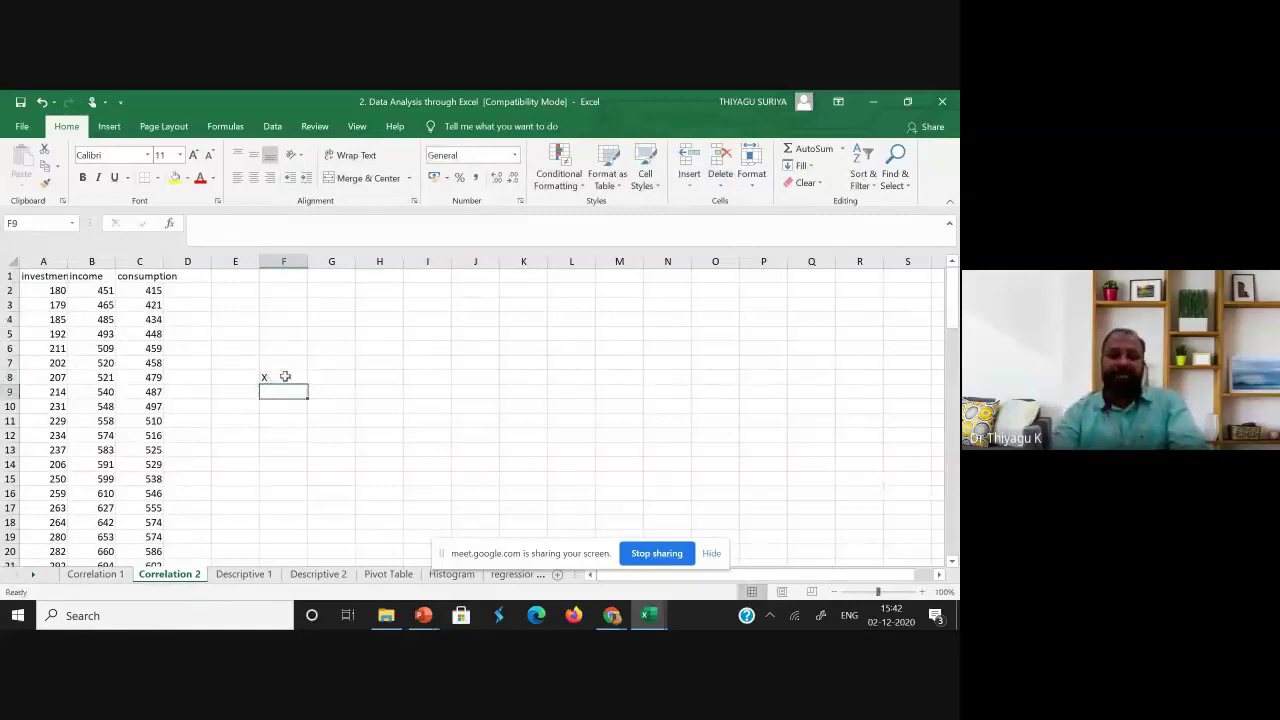
type("Y")
key("Return")
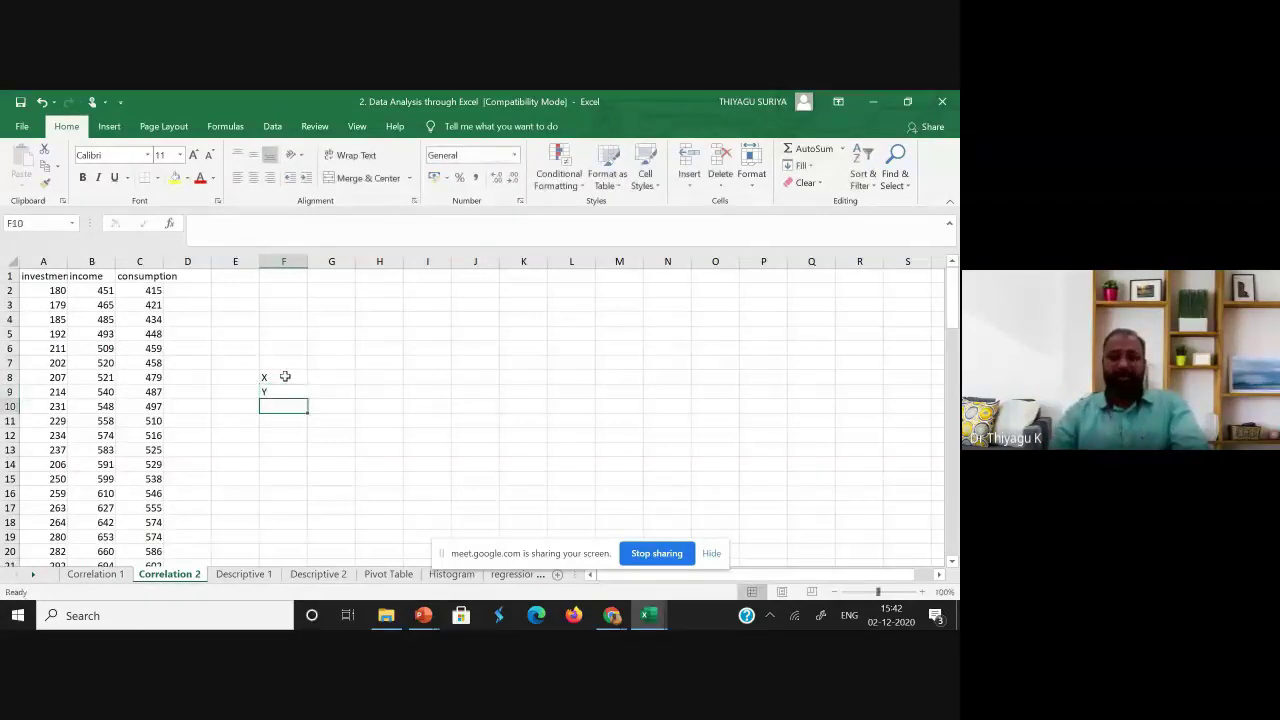
type("X")
key("BackSpace")
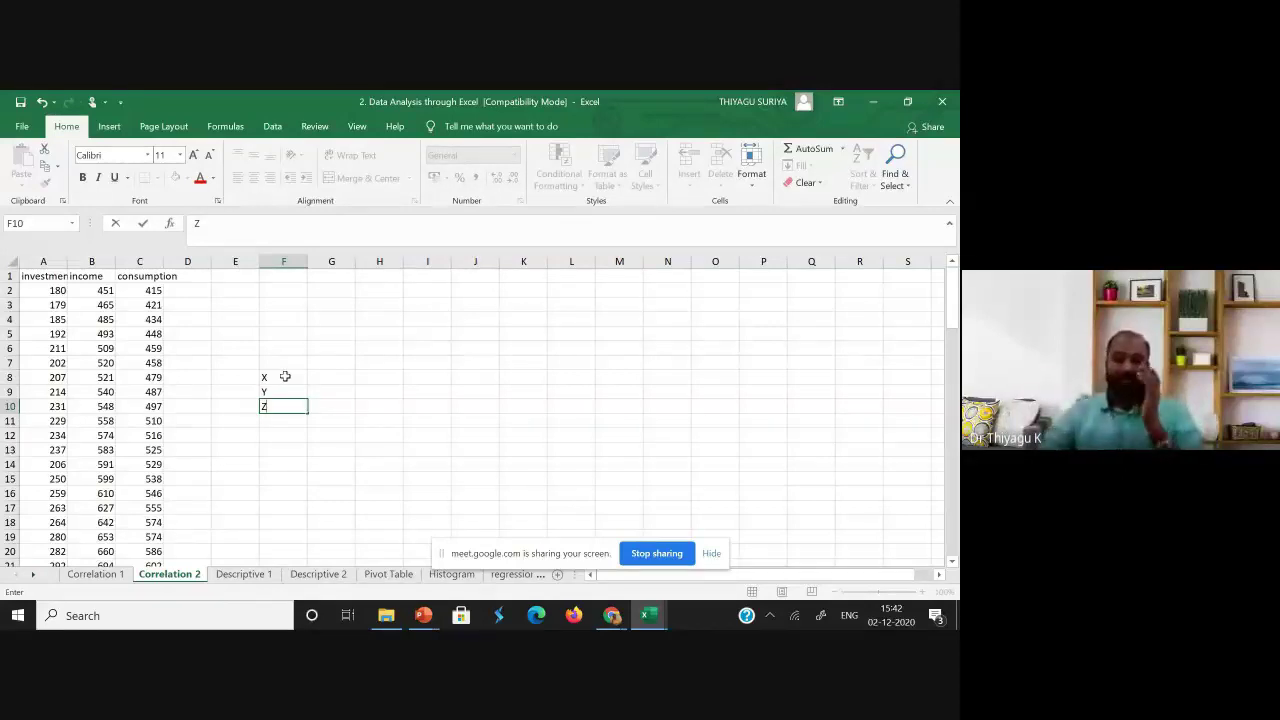
- Enter Continous in cell G8 and fill it down to G10 beside the three variable labels
left_click(328, 376)
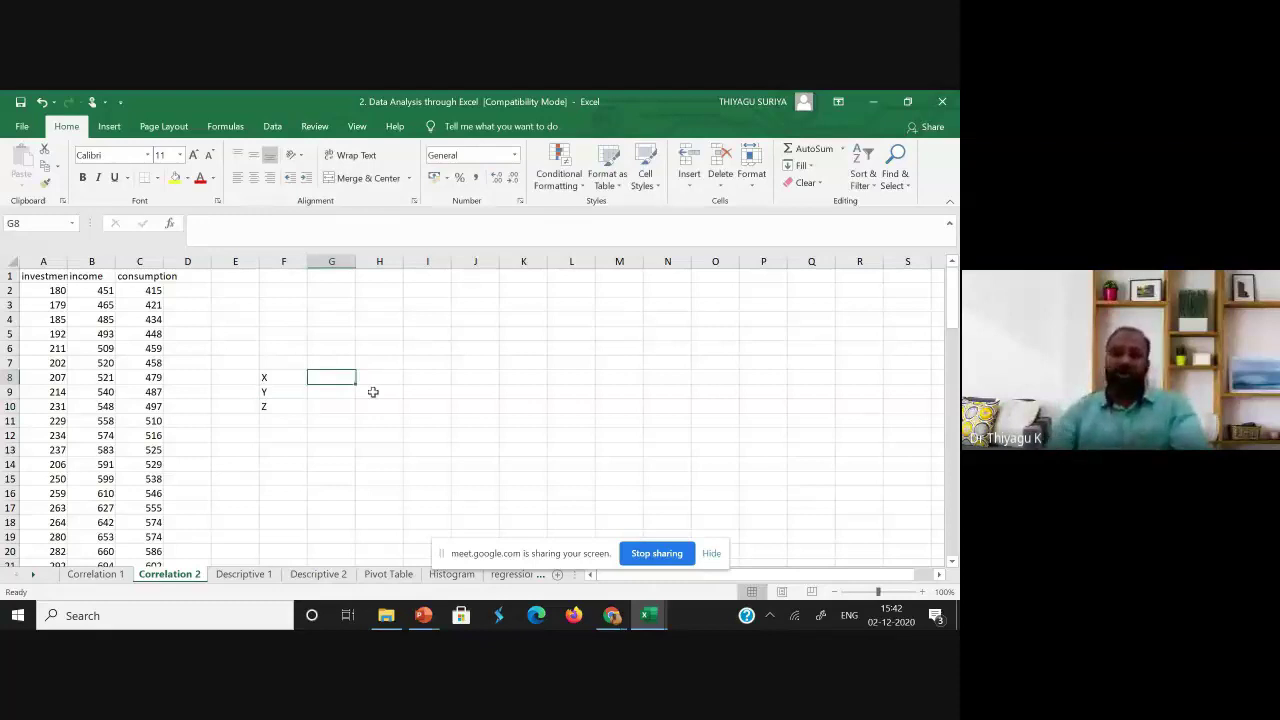
type("Continous")
left_click(341, 378)
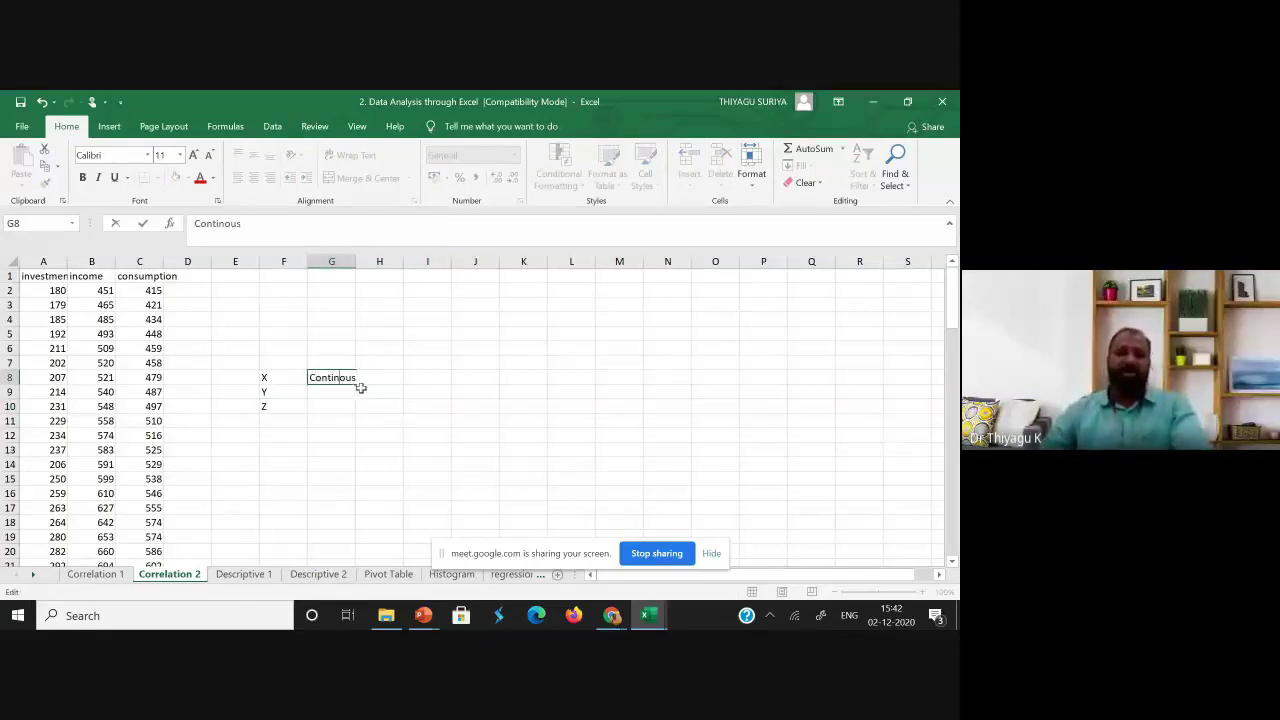
left_click_drag(360, 388, 358, 409)
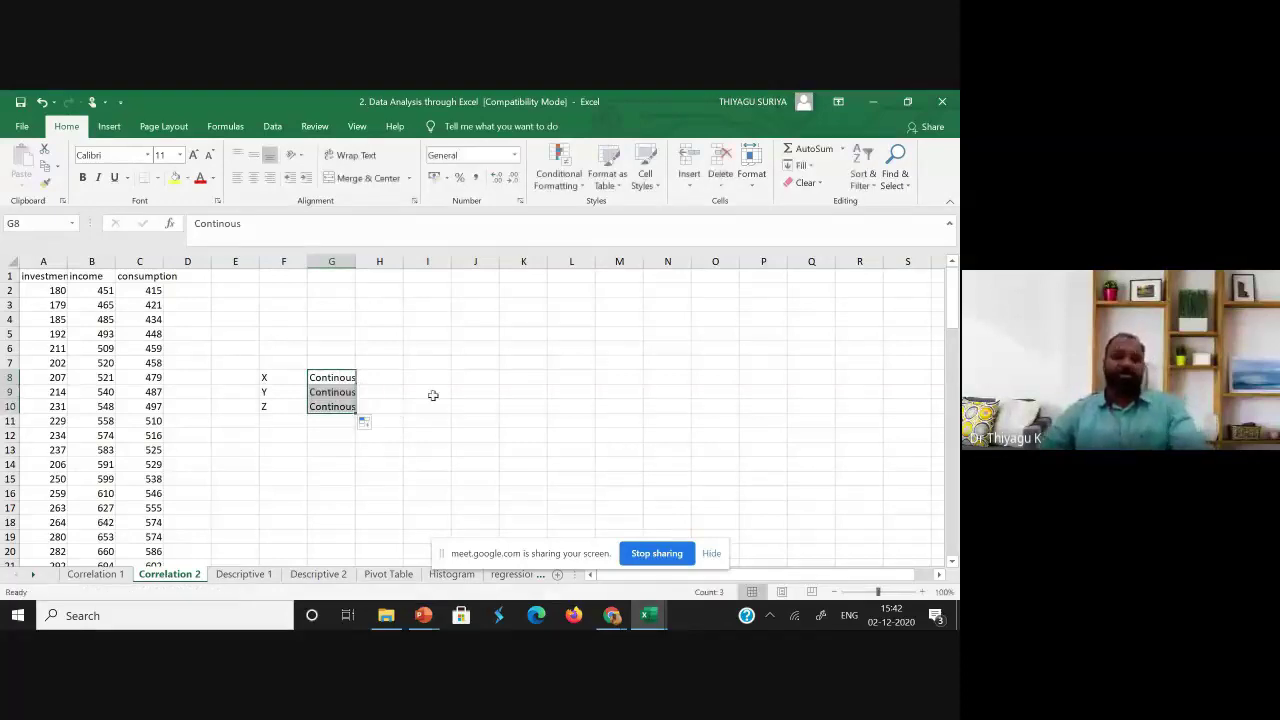
- Widen columns A, C and G so the investment and consumption headers and the Continous entries fit
scroll(414, 402, "down", 1)
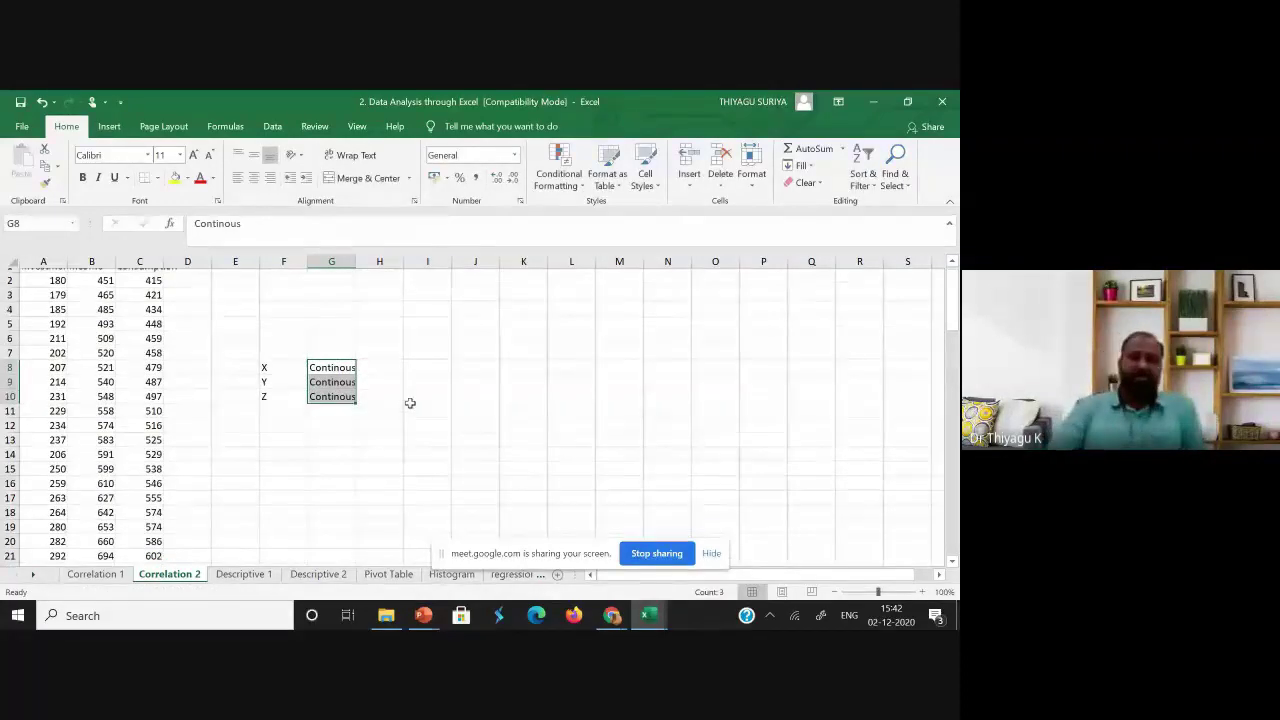
scroll(410, 403, "down", 1)
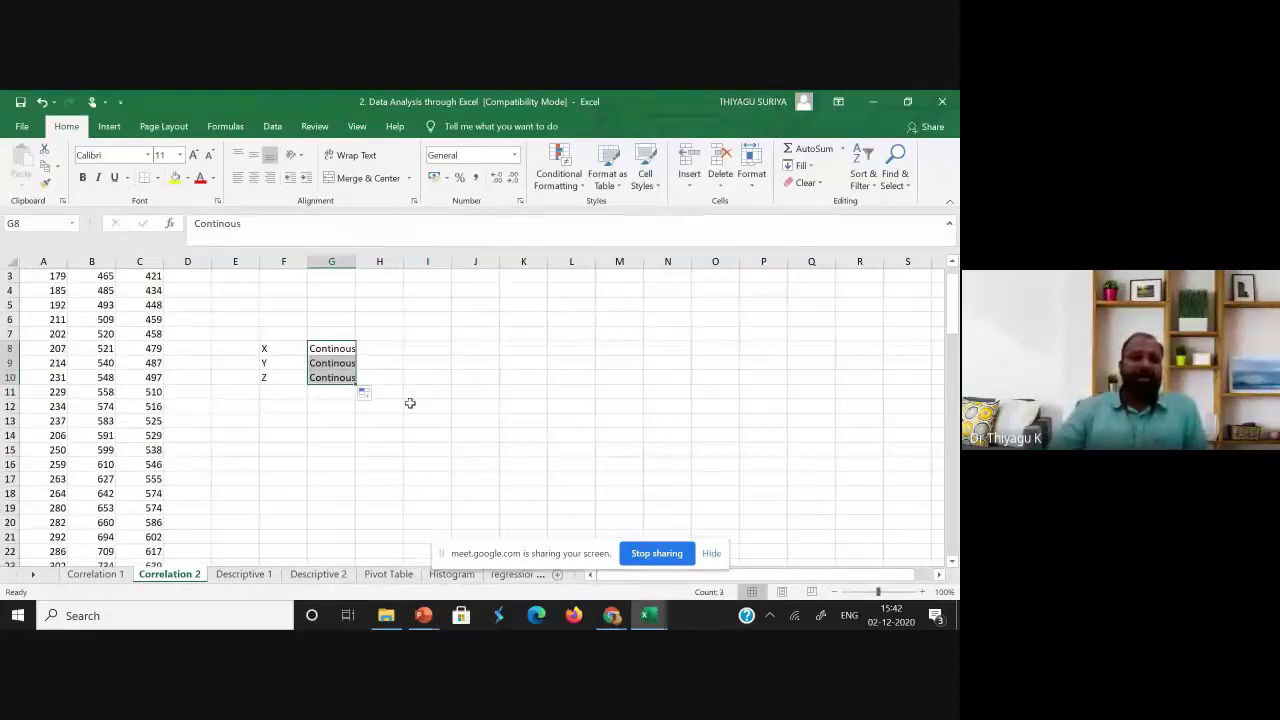
scroll(410, 403, "up", 2)
left_click_drag(362, 261, 381, 261)
double_click(67, 261)
left_click(126, 262)
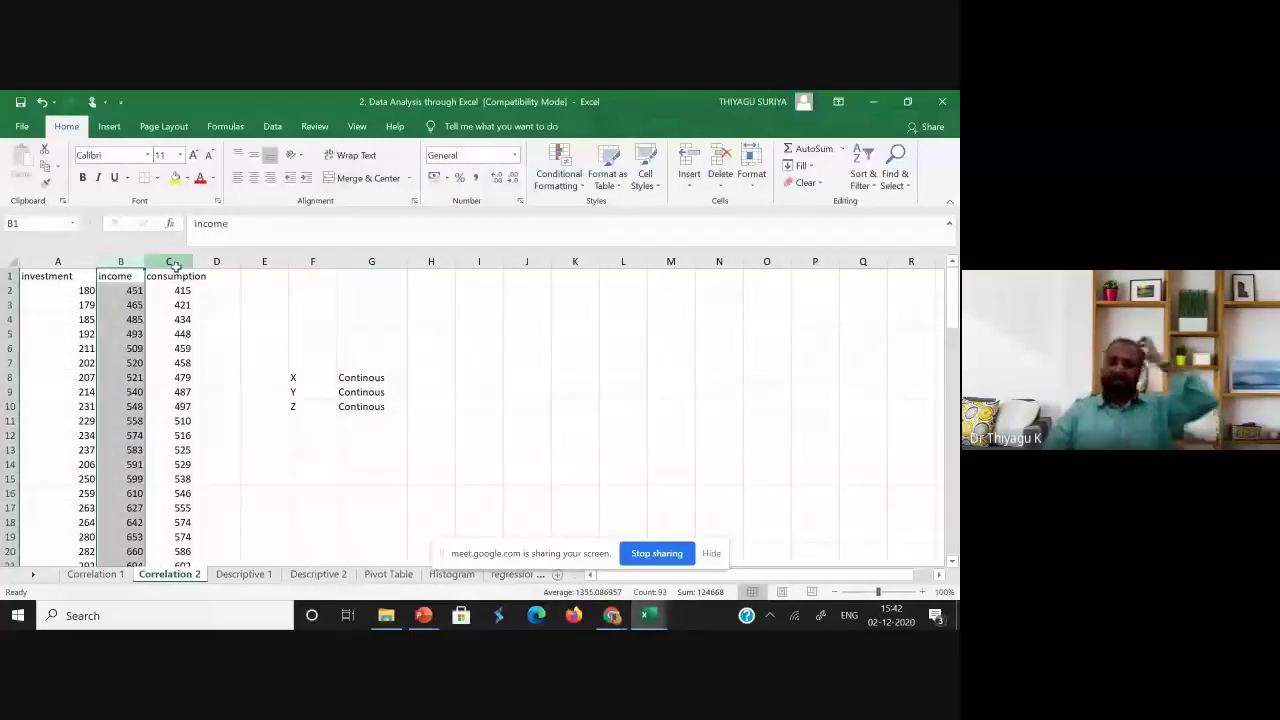
left_click(174, 263)
double_click(193, 263)
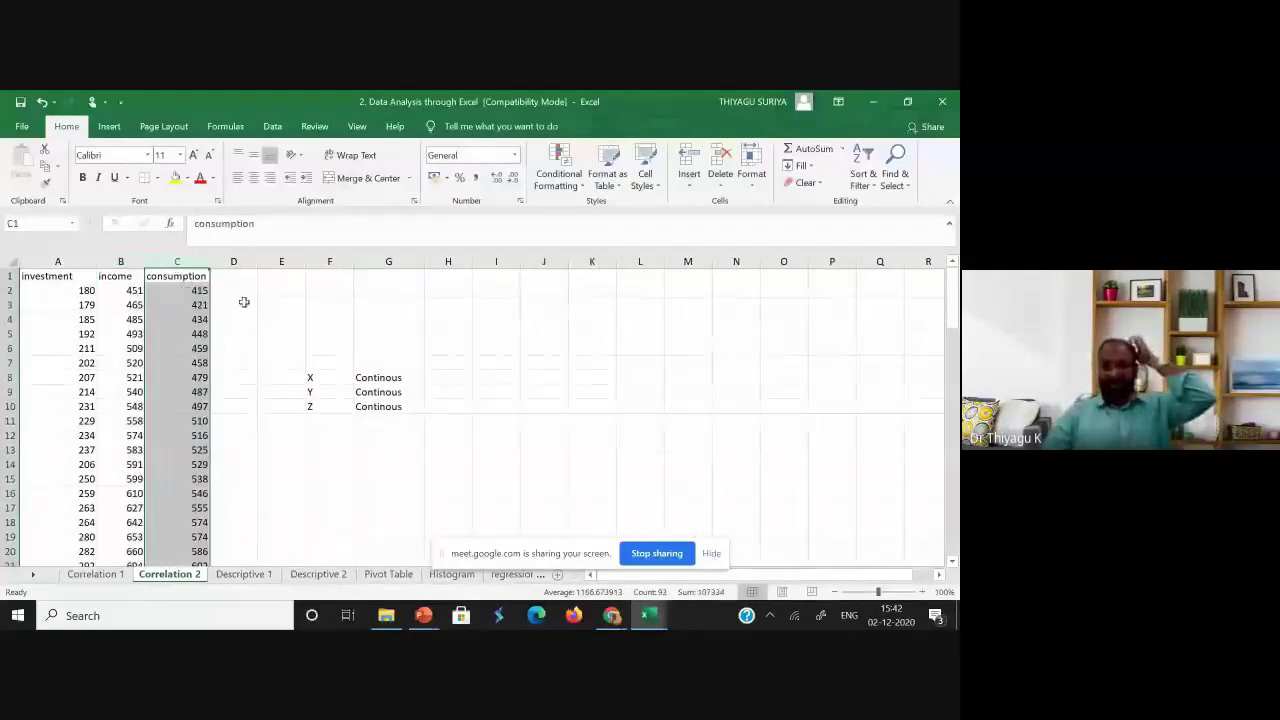
left_click_drag(44, 263, 197, 276)
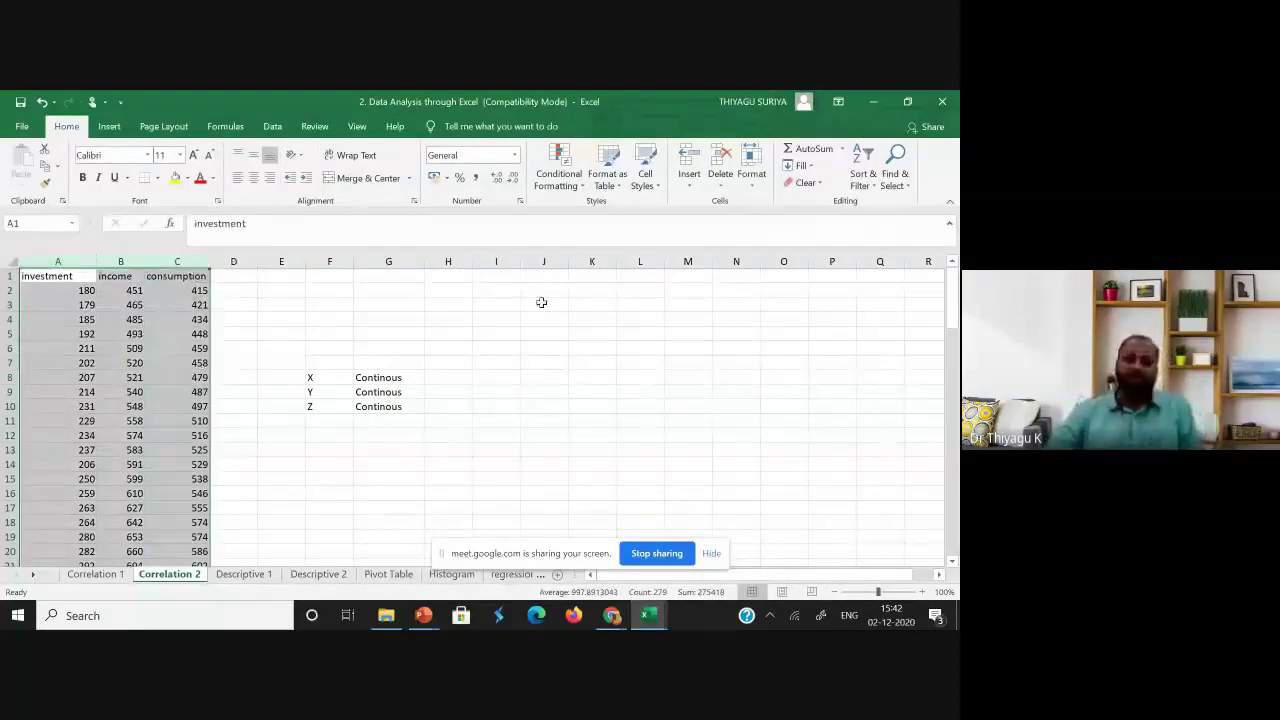
left_click(370, 447)
scroll(393, 320, "down", 1)
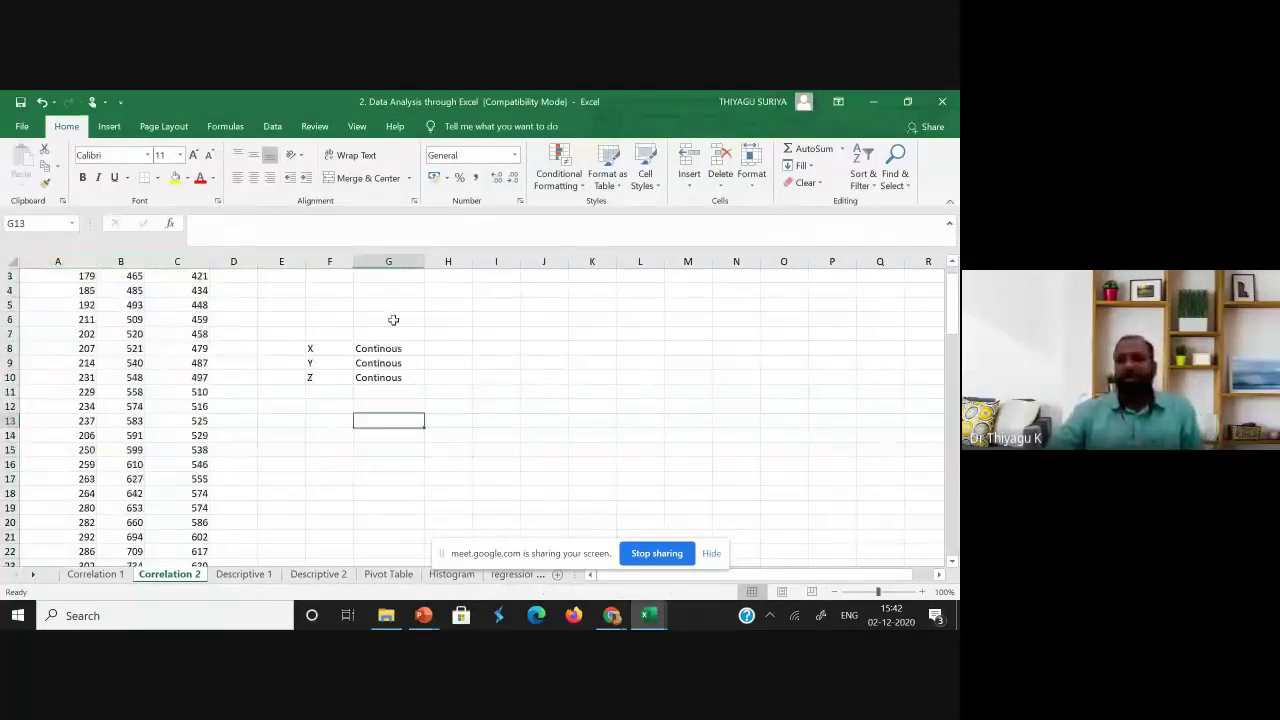
scroll(393, 320, "up", 1)
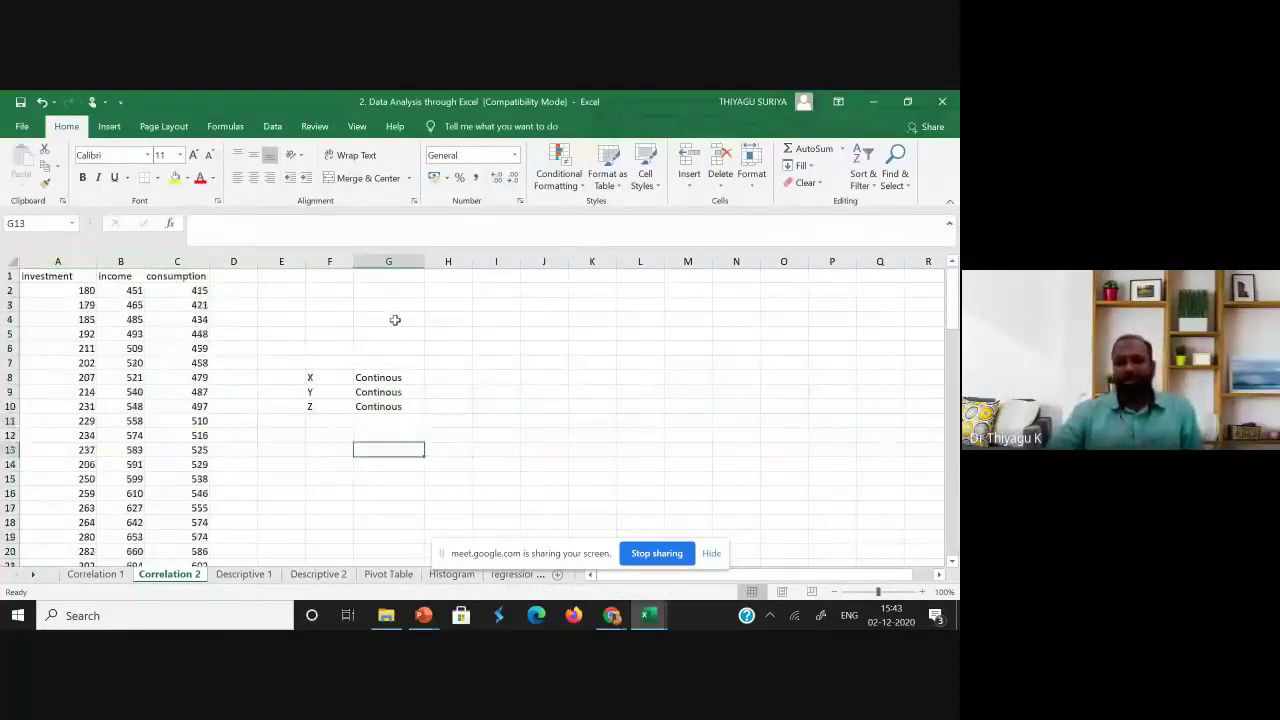
- Start the Correlation analysis tool and set its input range to $A$1:$C$93, covering investment, income and consumption
left_click(275, 127)
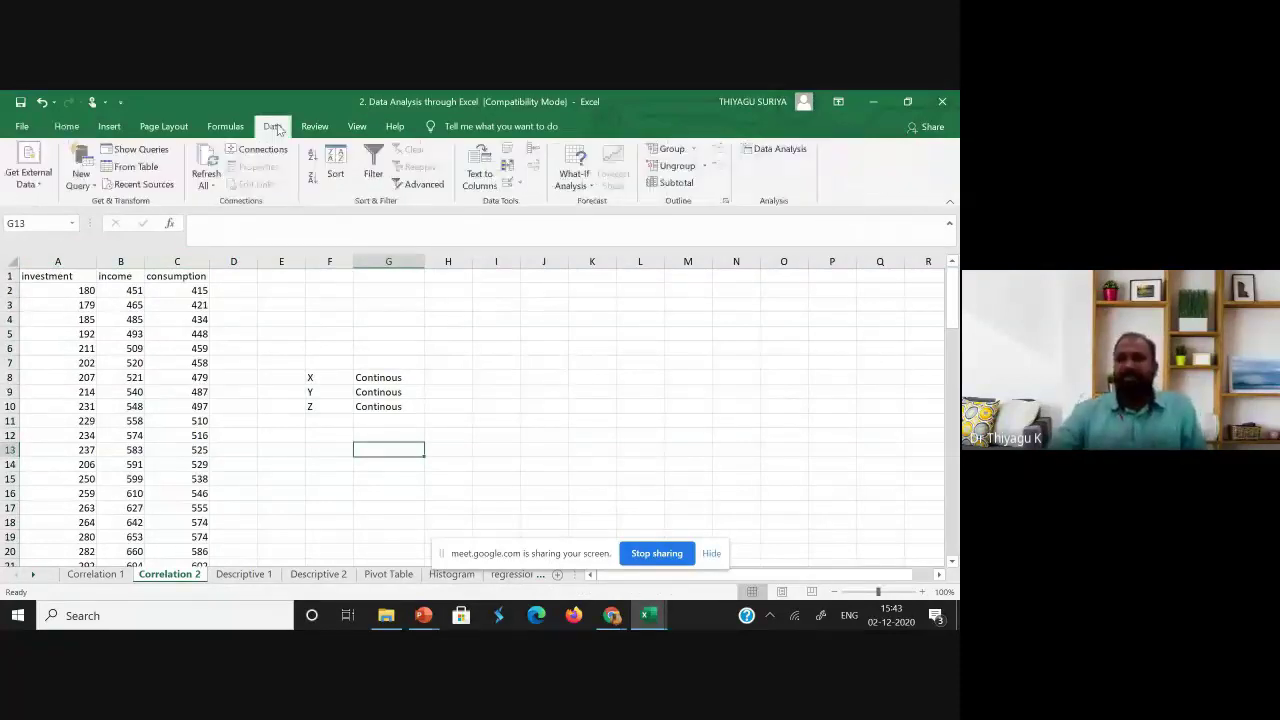
left_click(773, 150)
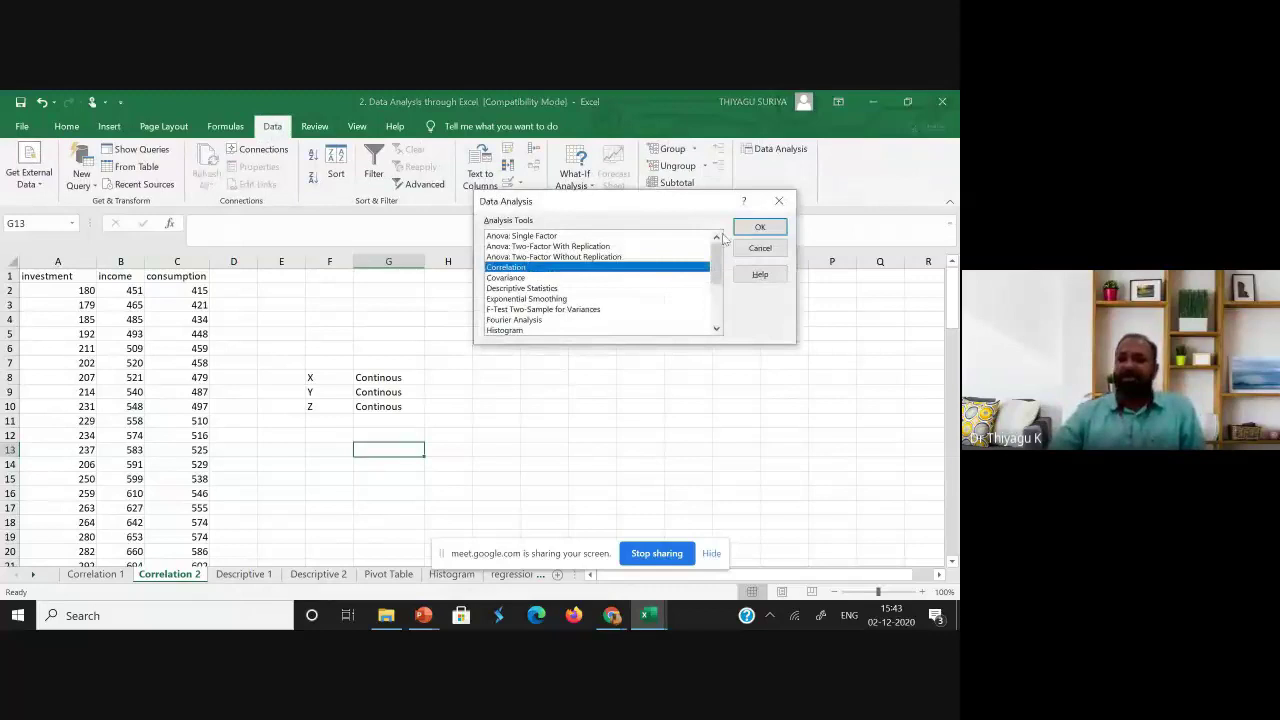
left_click(758, 227)
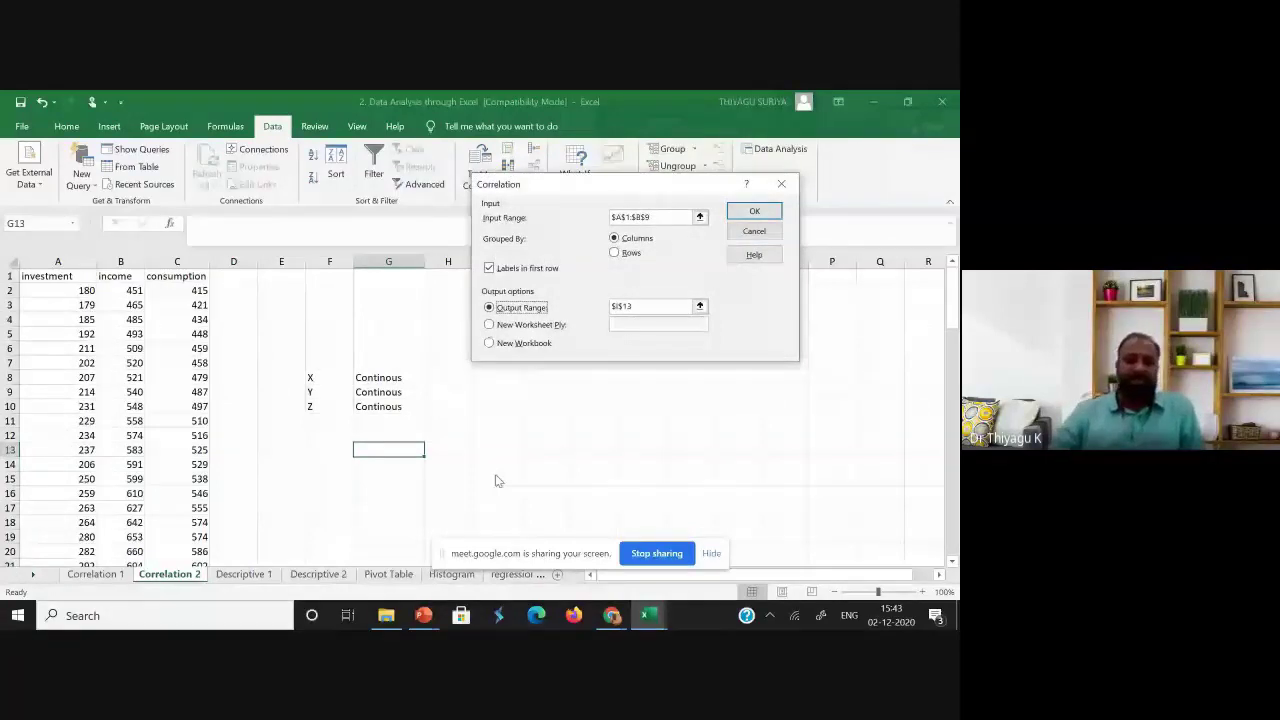
key("BackSpace")
left_click_drag(40, 278, 190, 537)
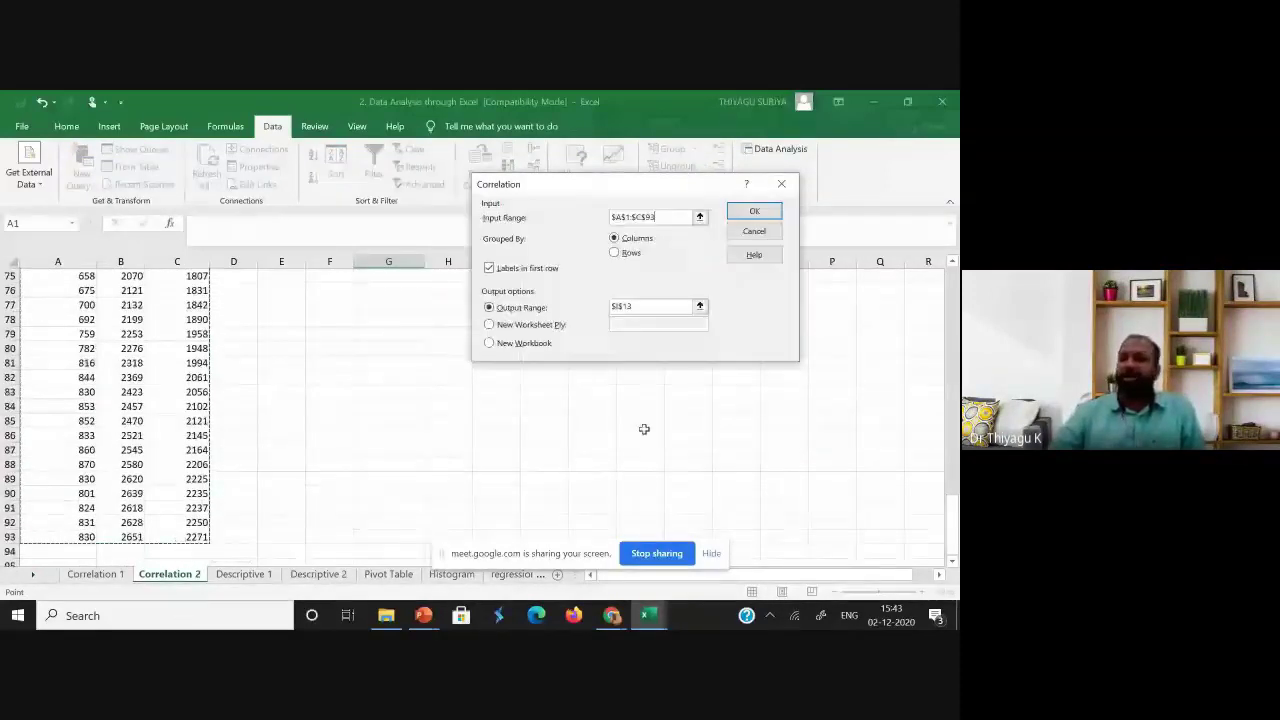
- Set the correlation output range to $G$17 and run the analysis
left_click(640, 306)
left_click_drag(640, 306, 607, 310)
left_click(401, 334)
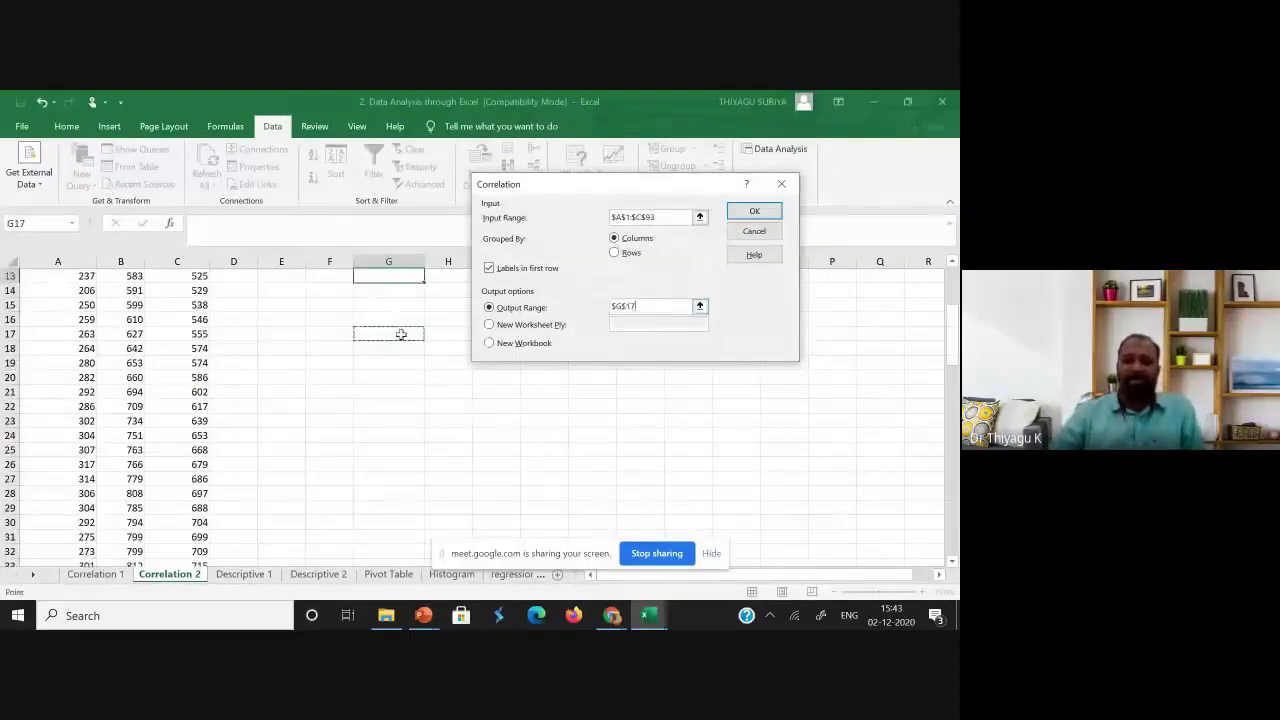
left_click(754, 213)
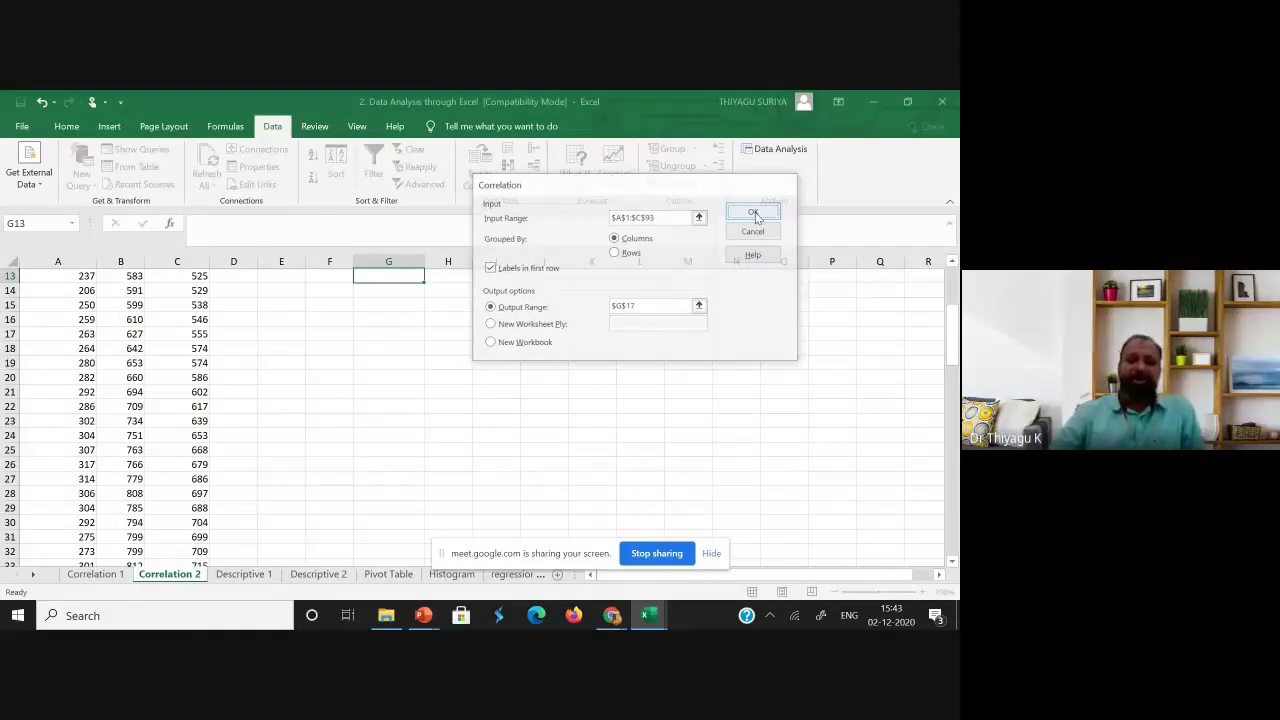
- Fit the widths of columns G to J to the contents of the correlation matrix
scroll(600, 380, "up", 1)
double_click(424, 261)
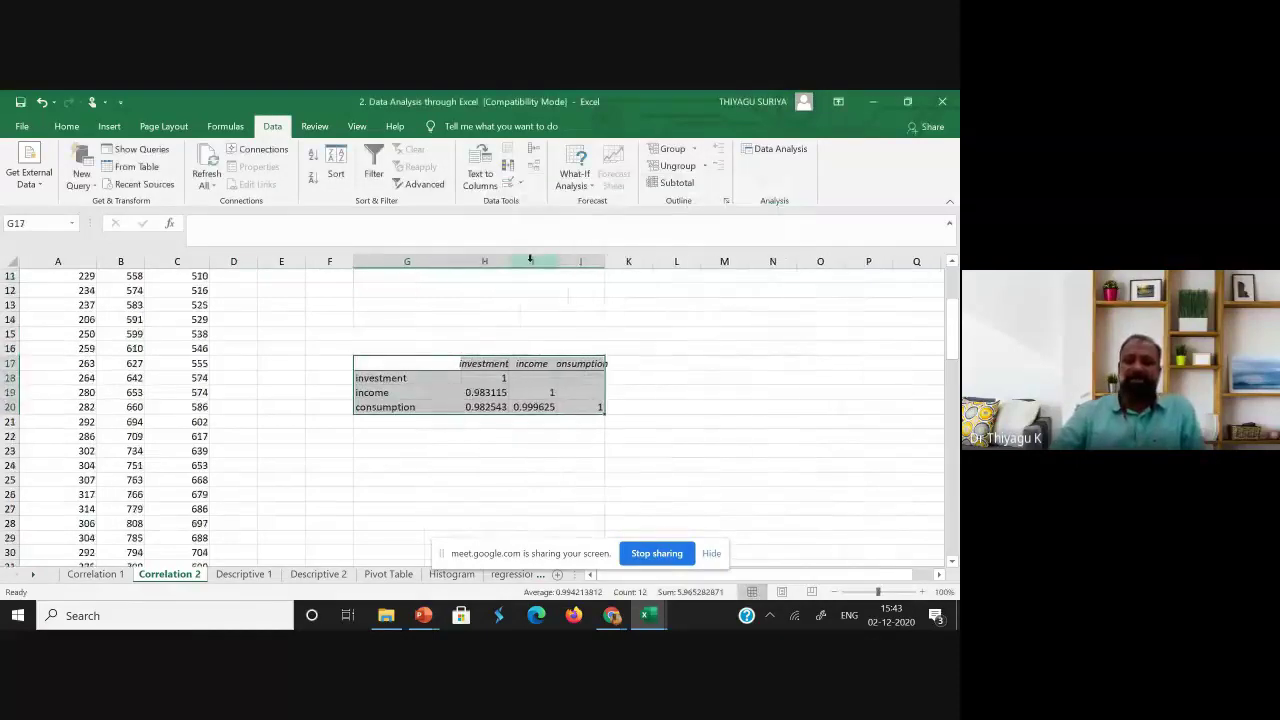
double_click(508, 261)
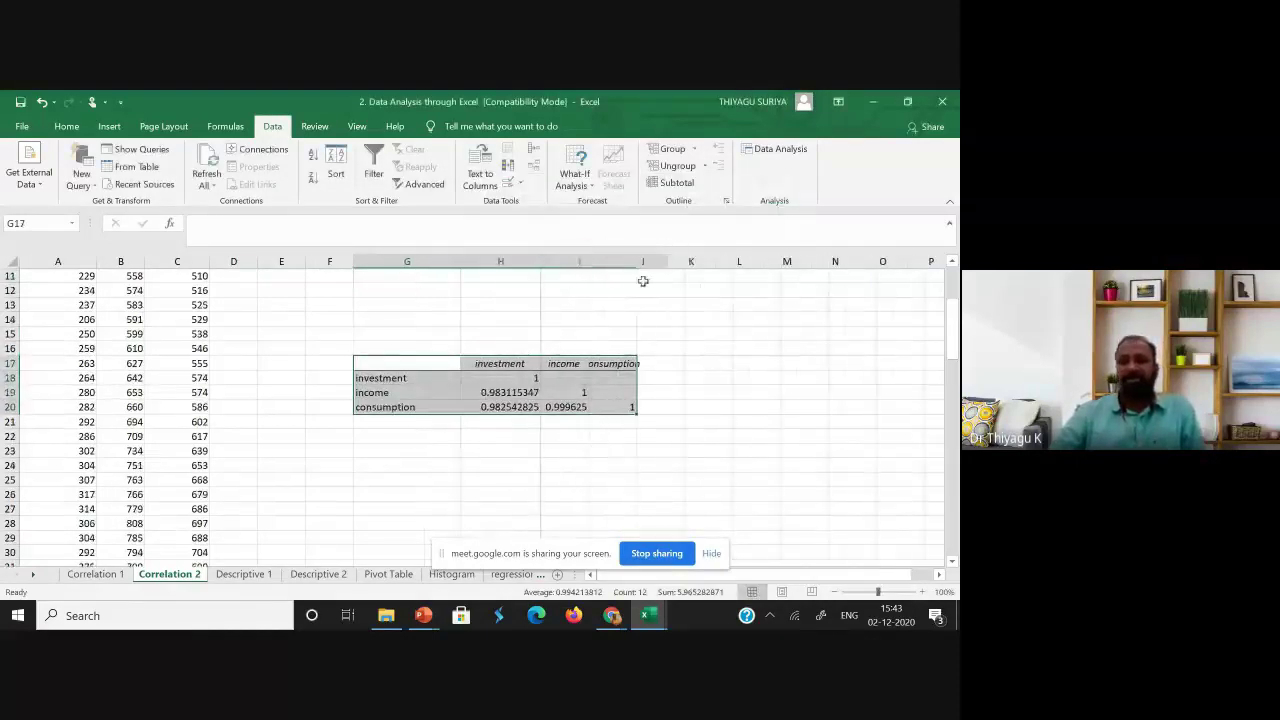
double_click(589, 261)
left_click_drag(666, 261, 666, 261)
double_click(666, 261)
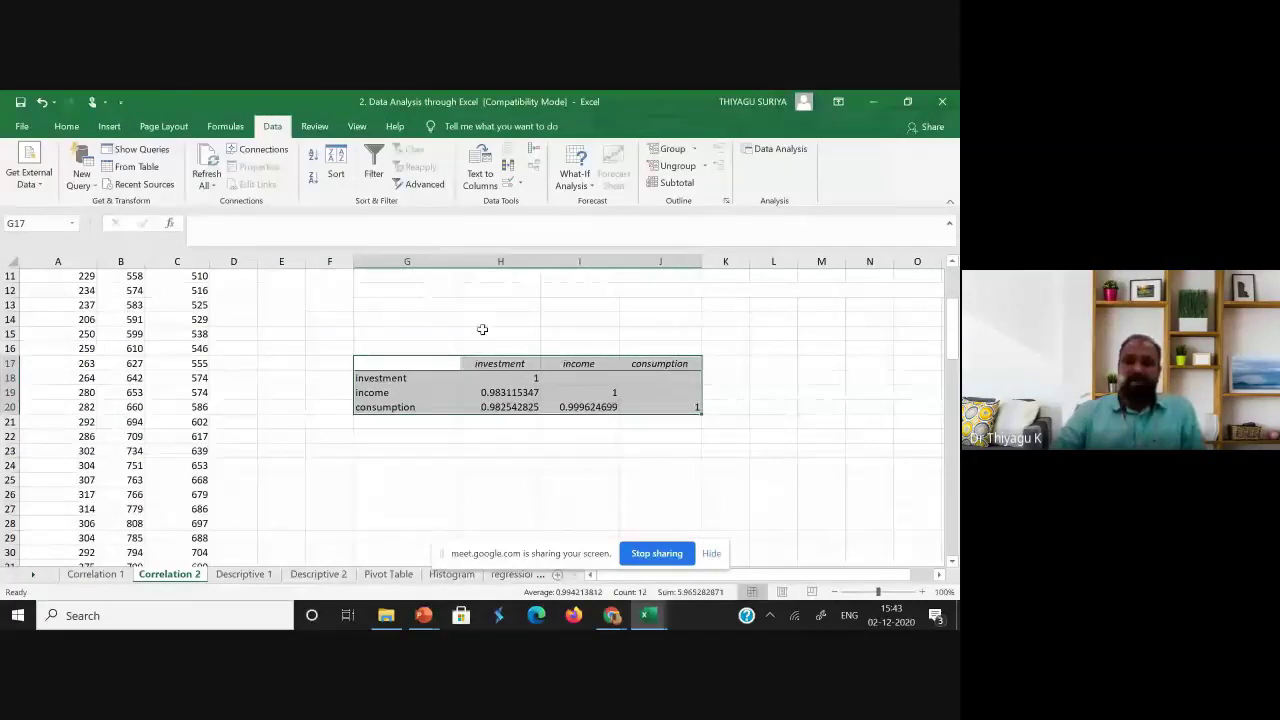
- Colour the income row label, the investment column header and their shared coefficient in H19 red
left_click(380, 388)
key("Right")
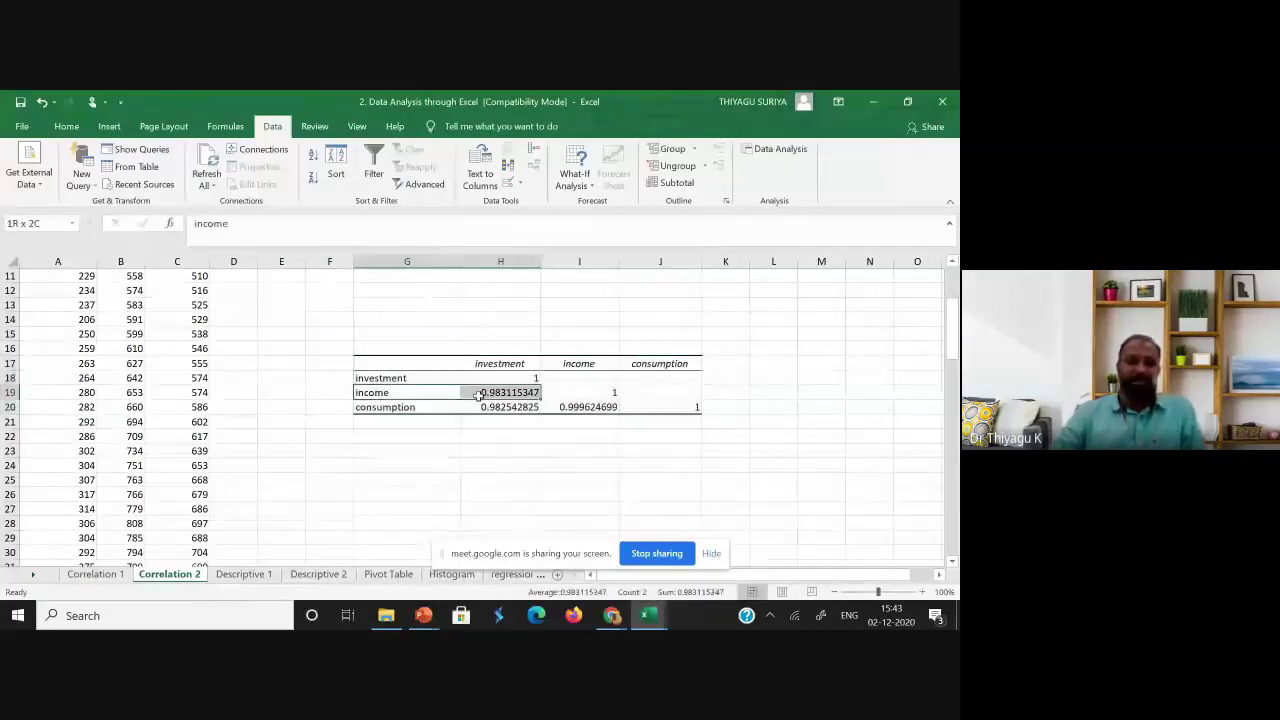
left_click(66, 126)
left_click(201, 184)
mouse_move(388, 393)
left_mouse_down()
mouse_move(503, 363)
mouse_move(400, 392)
left_mouse_up()
left_click(201, 184)
left_click(500, 363)
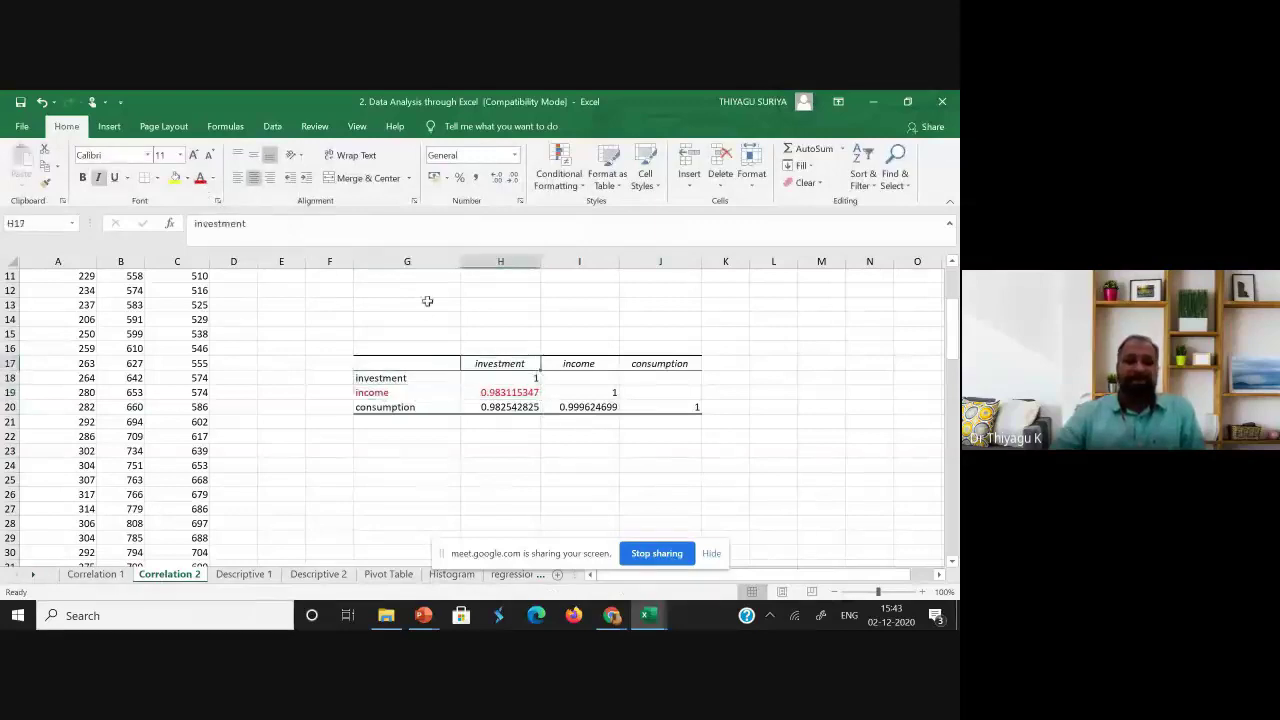
left_click(200, 180)
left_click(507, 392)
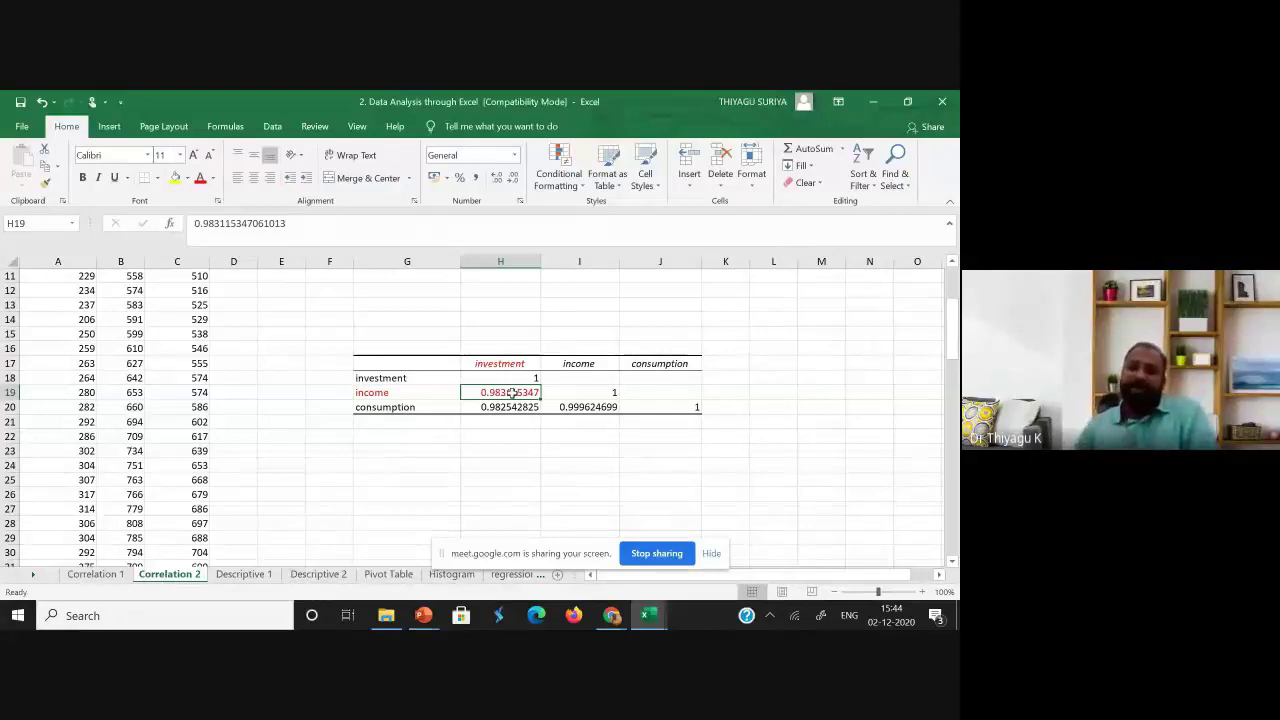
- Set the font colour of the consumption–investment coefficient in H20 to dark green
left_click(395, 407)
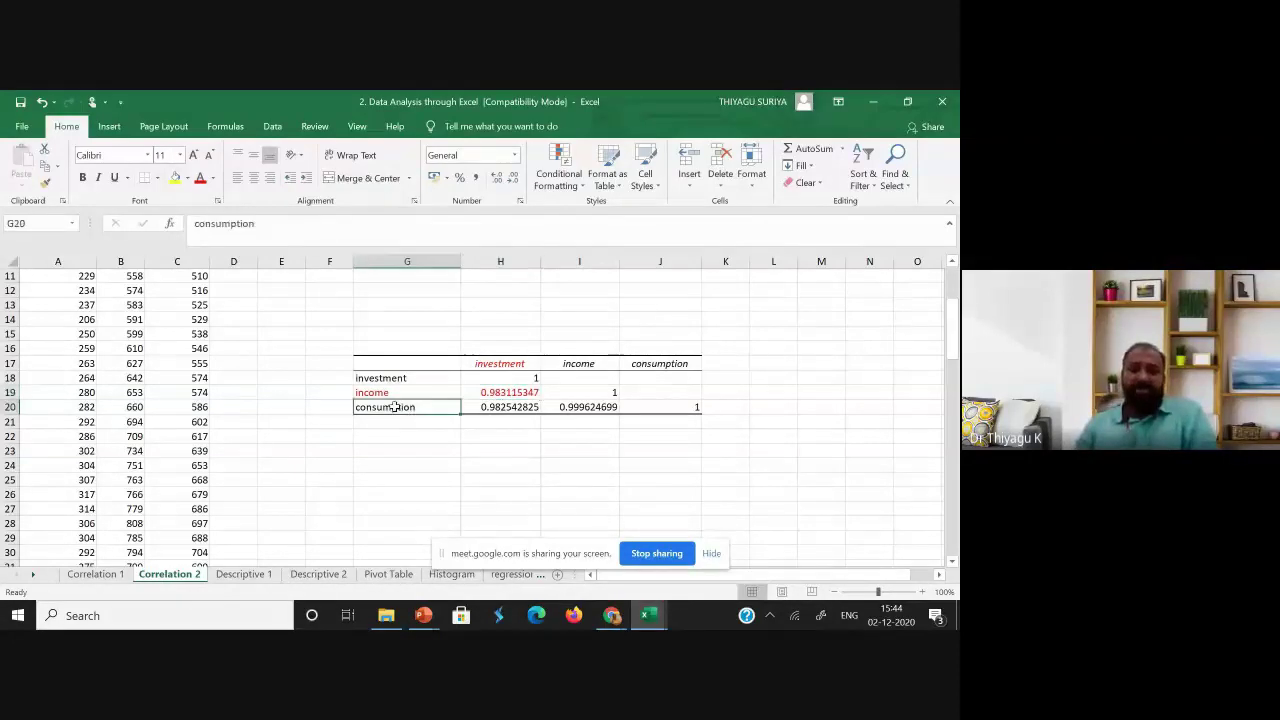
left_click(490, 407)
left_click(213, 178)
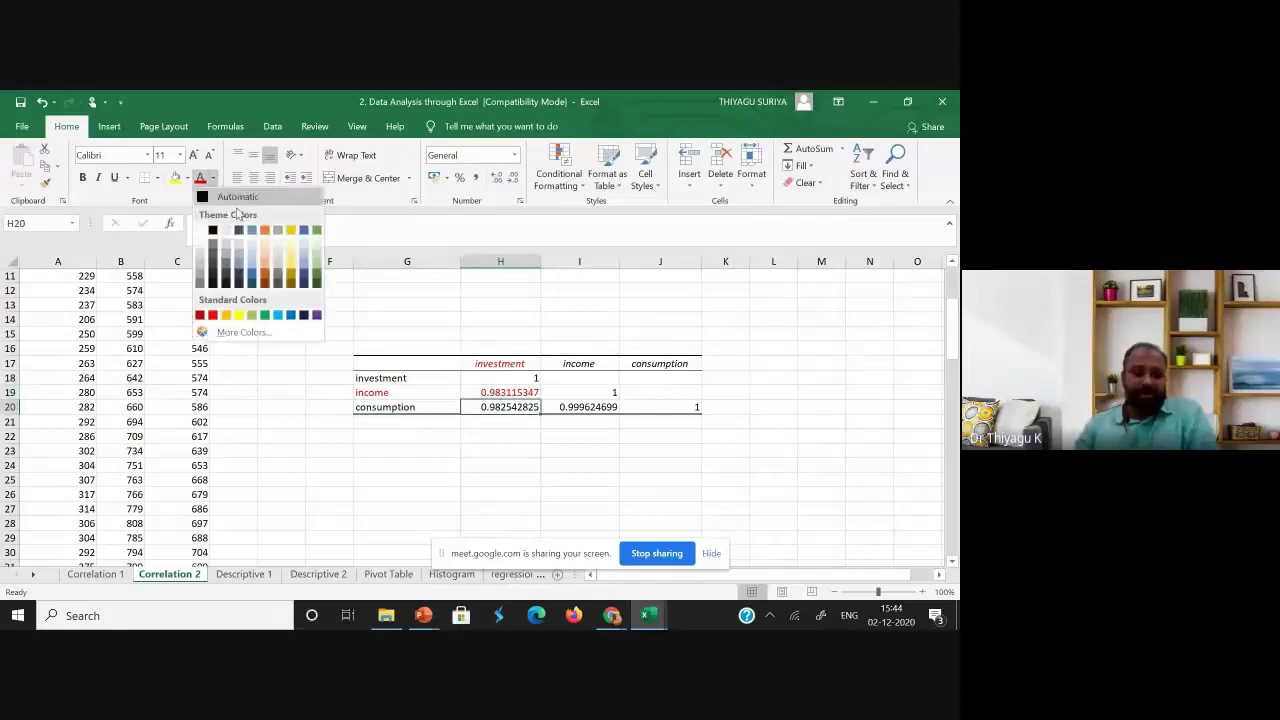
left_click(319, 285)
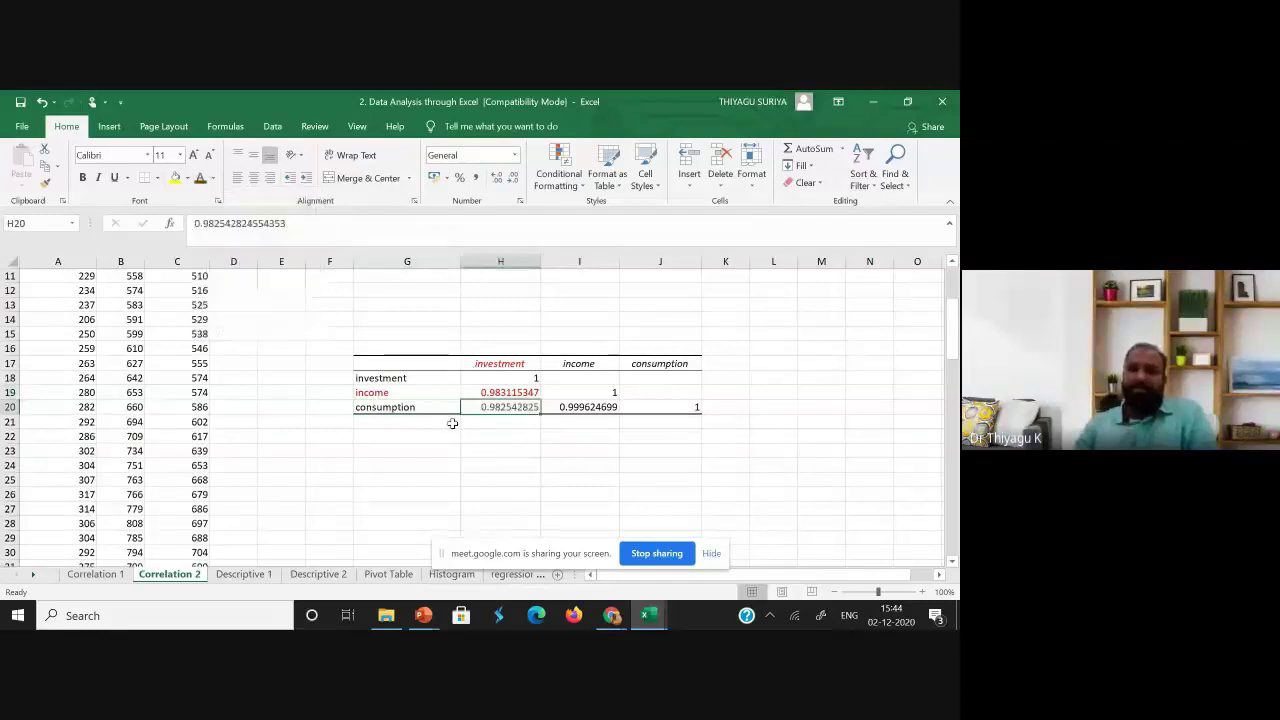
- Examine the correlation coefficients of consumption with investment in H20 and with income in I20
left_click(416, 408)
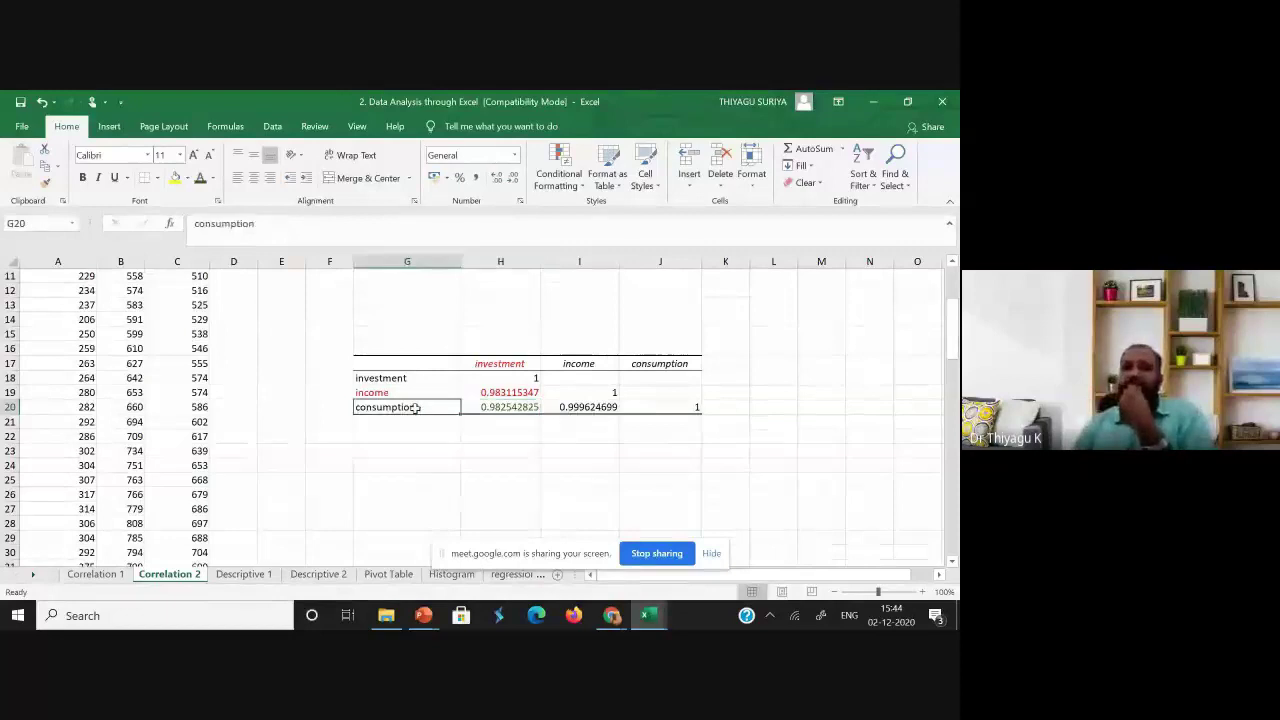
left_click(521, 408)
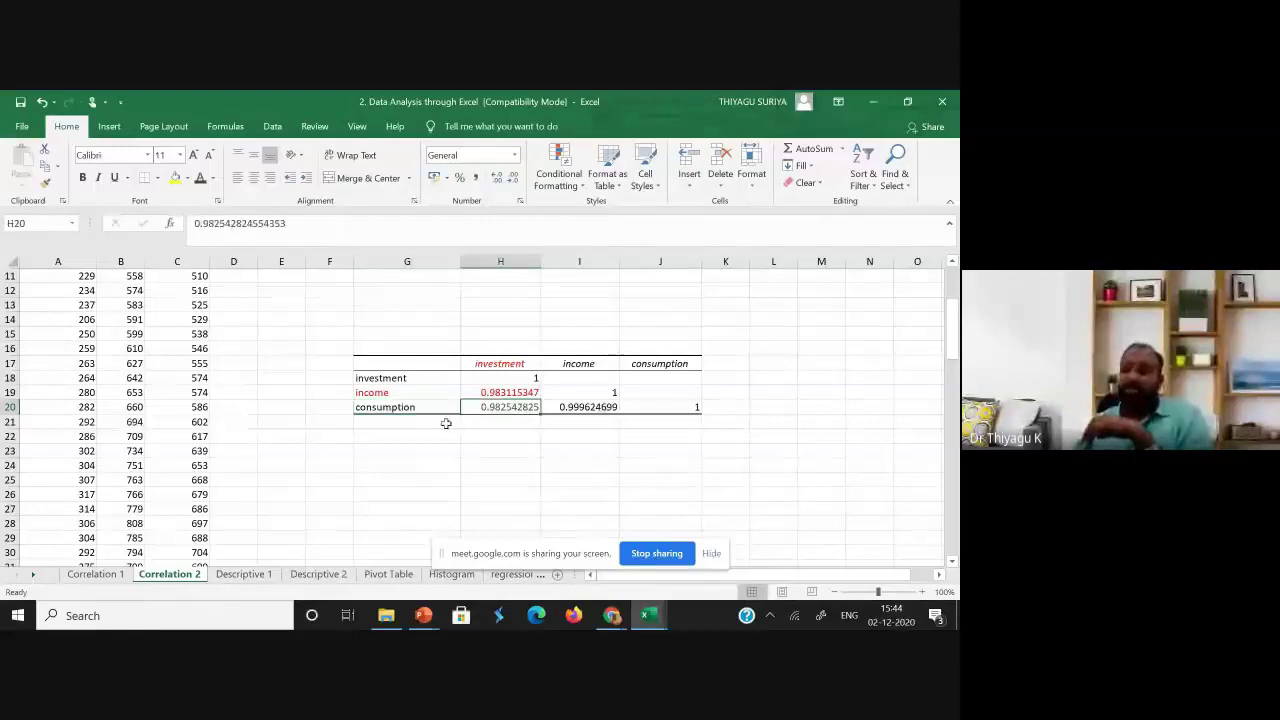
left_click(413, 407)
left_click(595, 407)
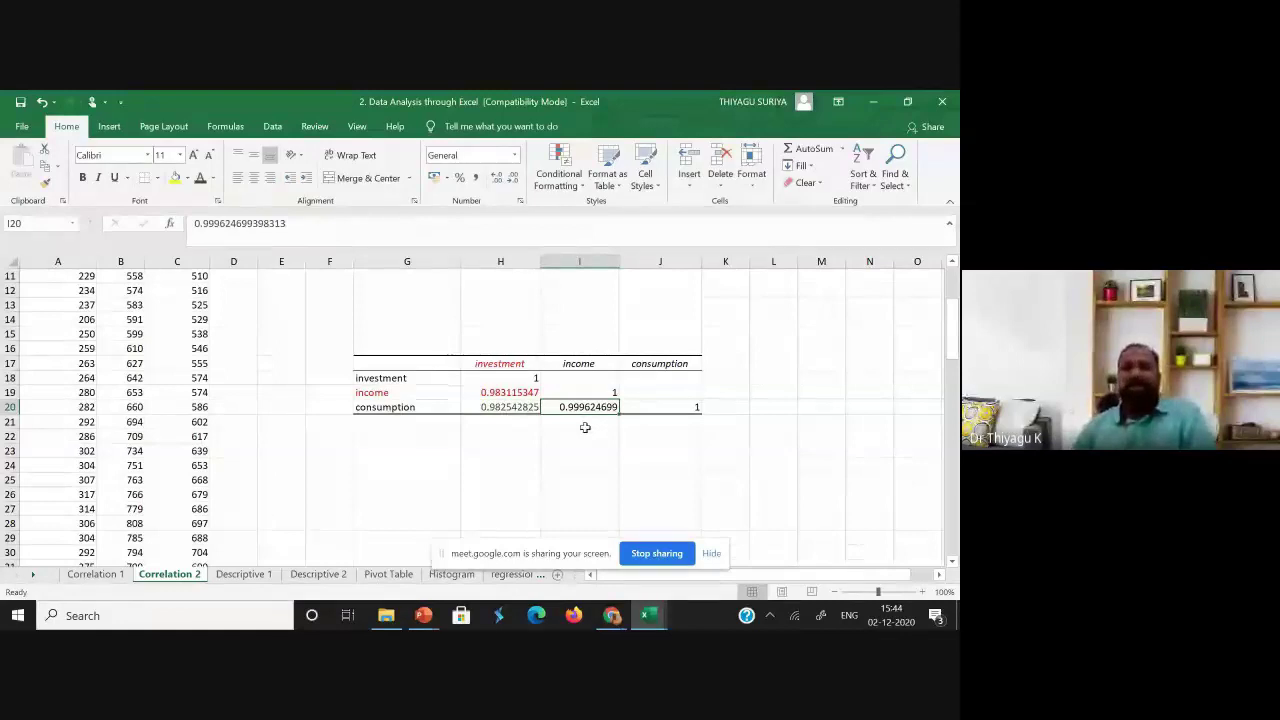
scroll(599, 437, "up", 2)
scroll(599, 437, "down", 1)
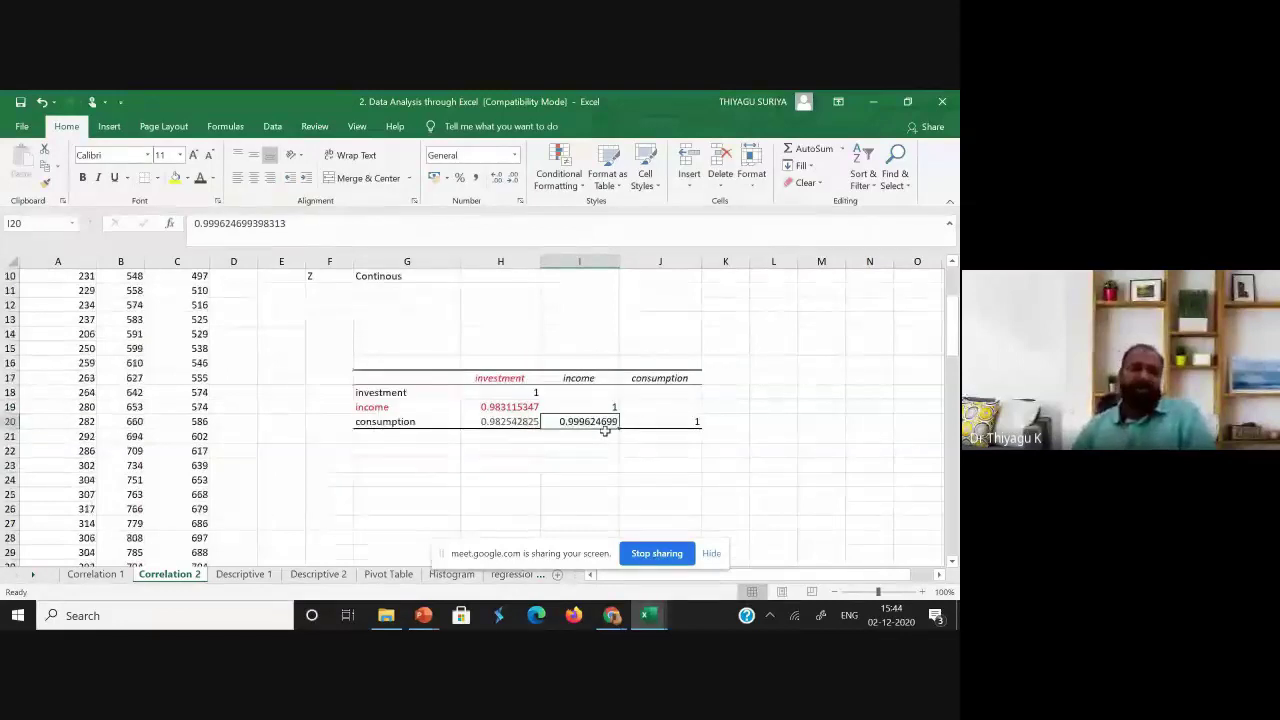
scroll(604, 430, "down", 1)
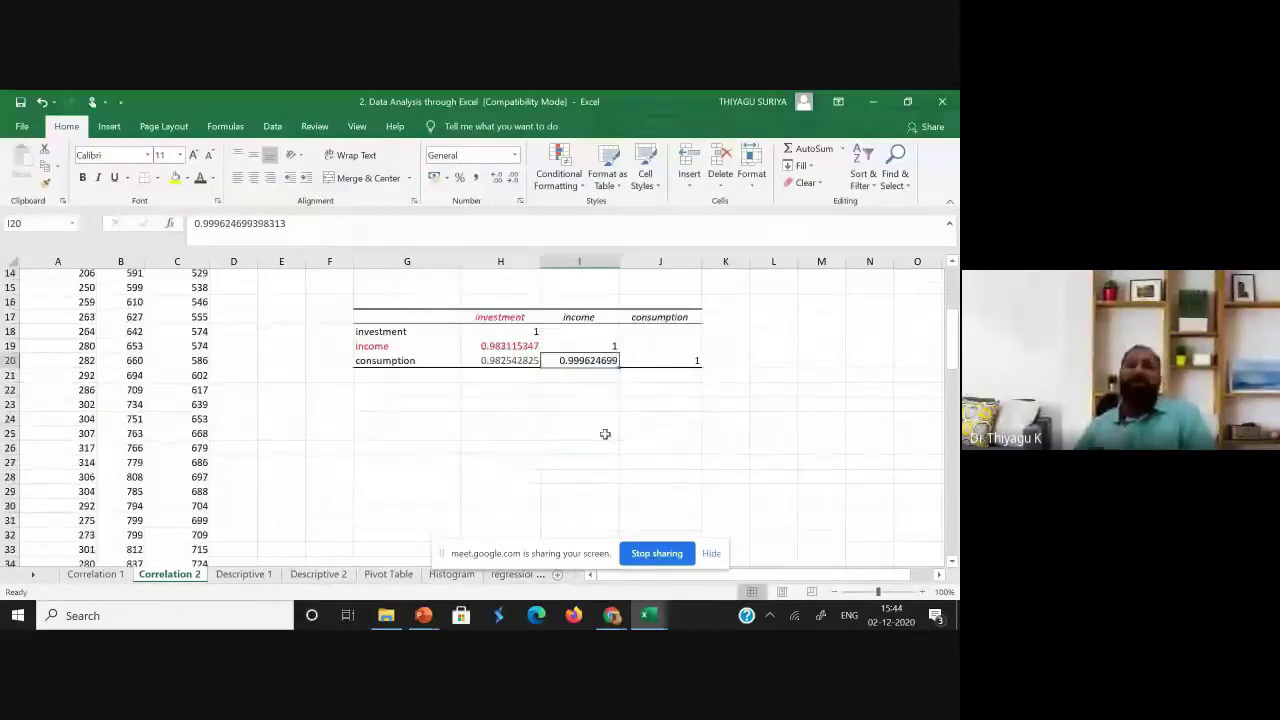
scroll(605, 434, "up", 2)
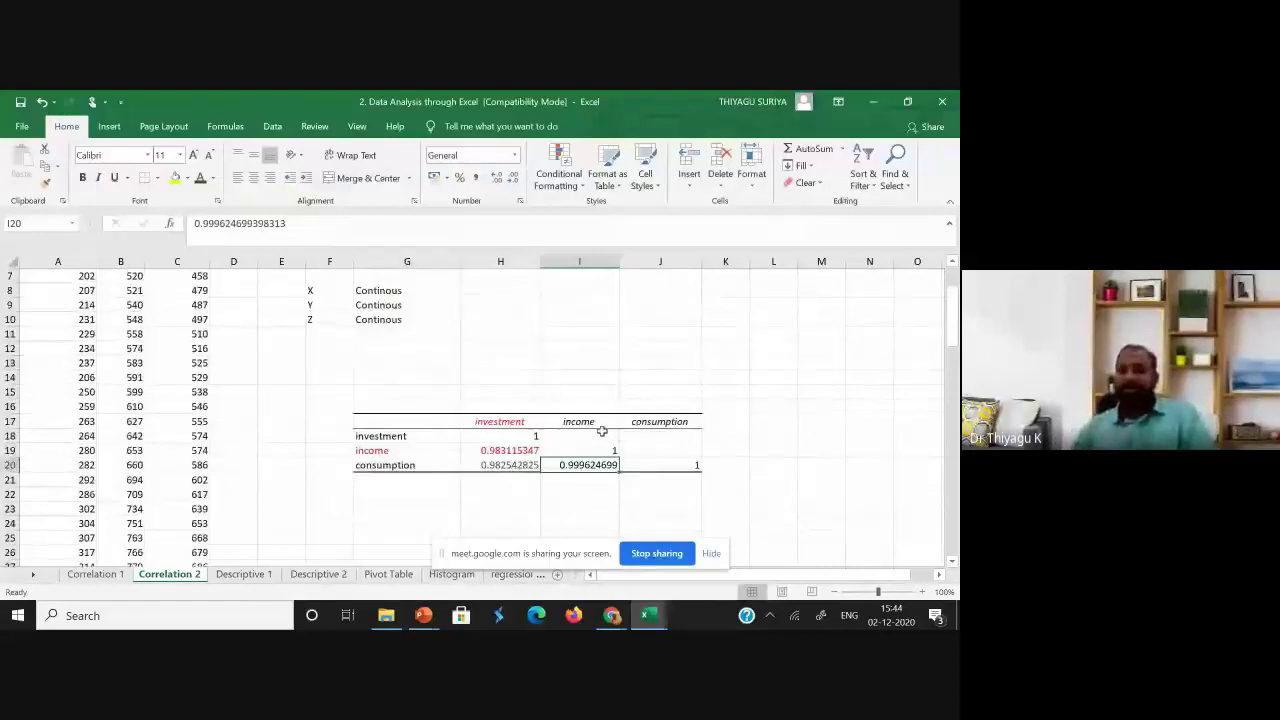
scroll(879, 354, "up", 2)
scroll(879, 354, "down", 3)
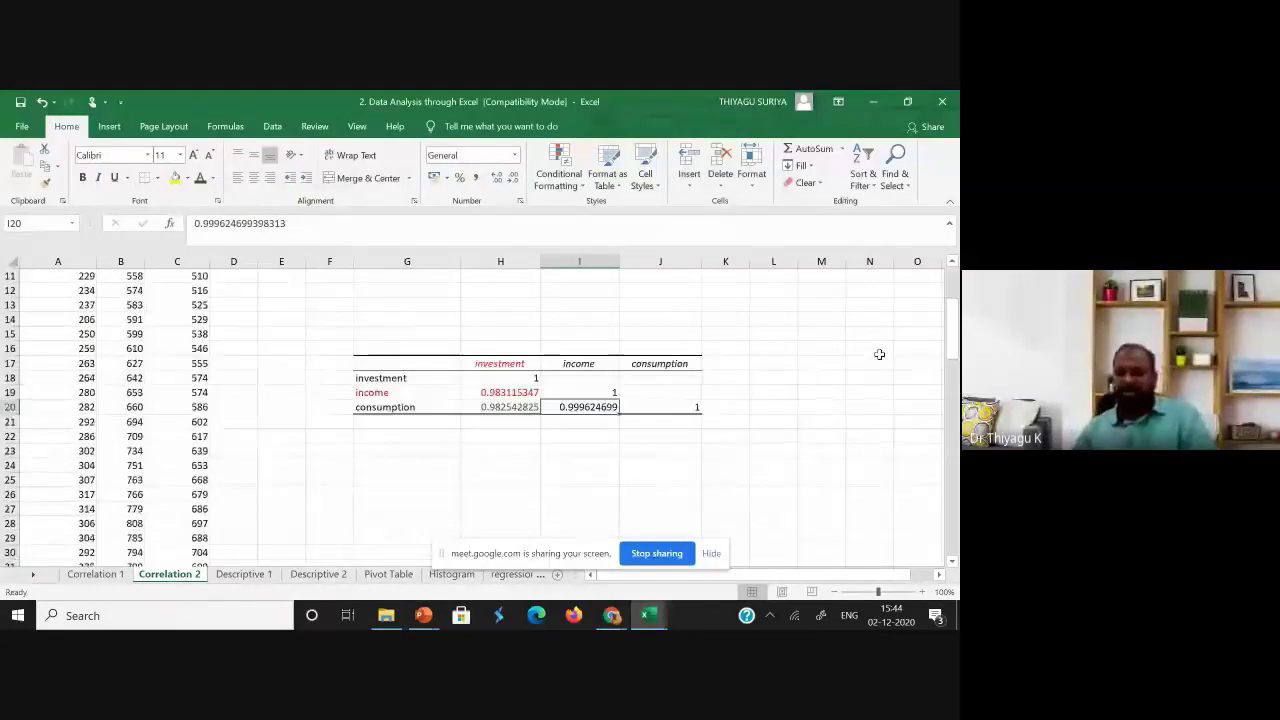